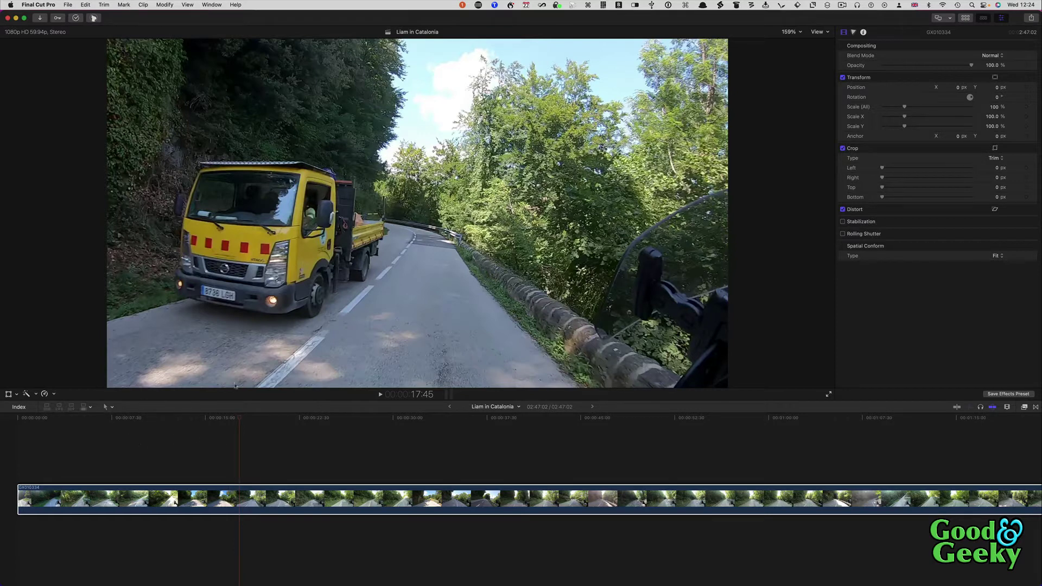
- Try retiming the whole GX010334 clip to the Fast 8x preset, and undo the speed change
left_click(54, 396)
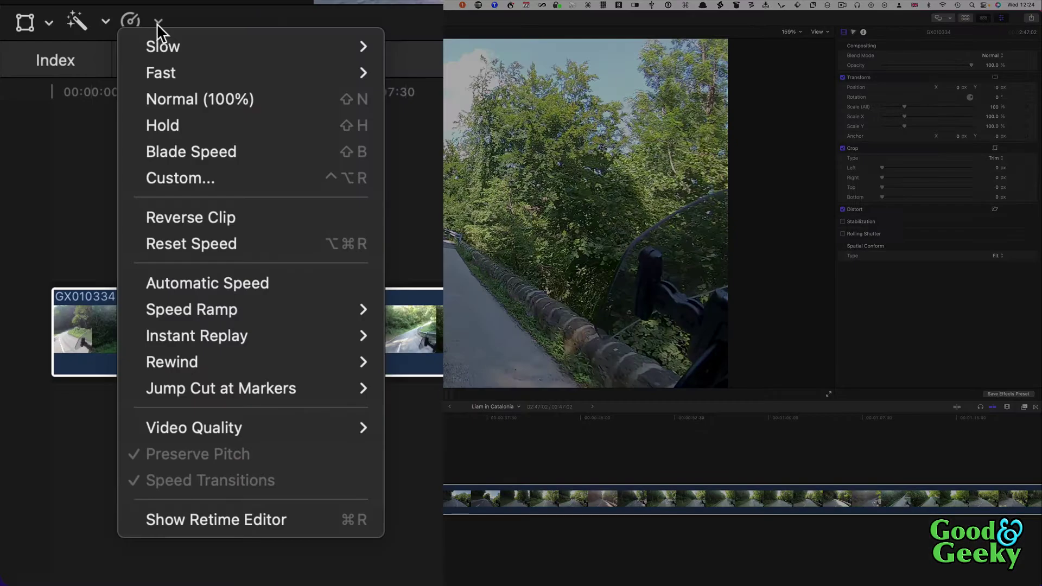
mouse_move(62, 401)
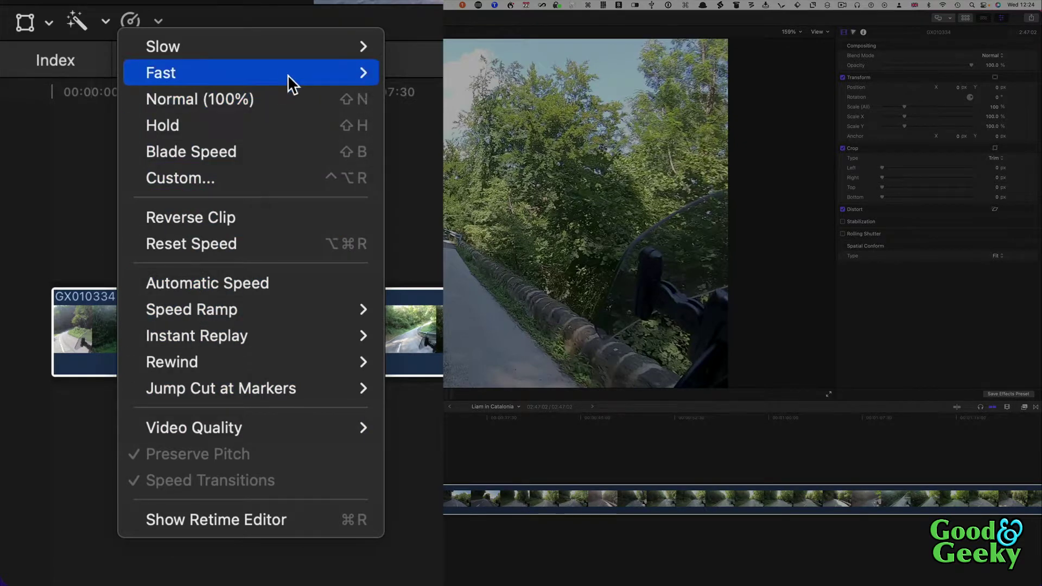
mouse_move(294, 74)
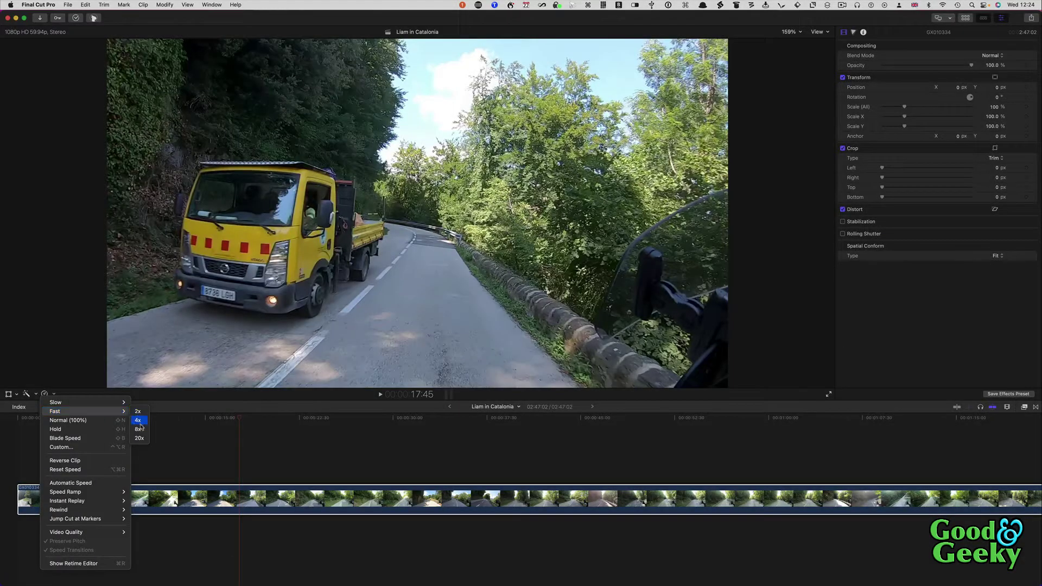
left_click(139, 429)
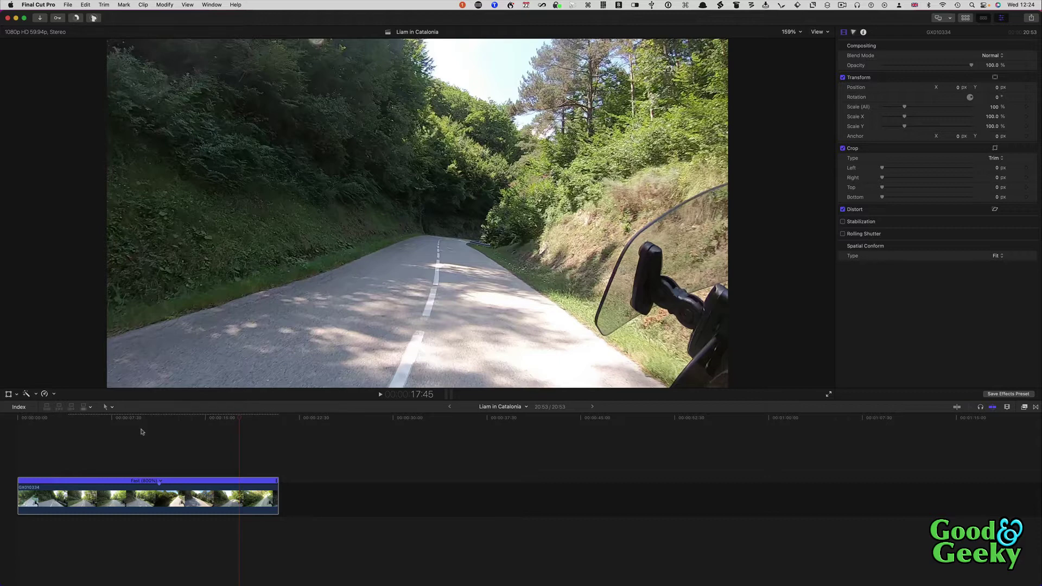
key("super+z")
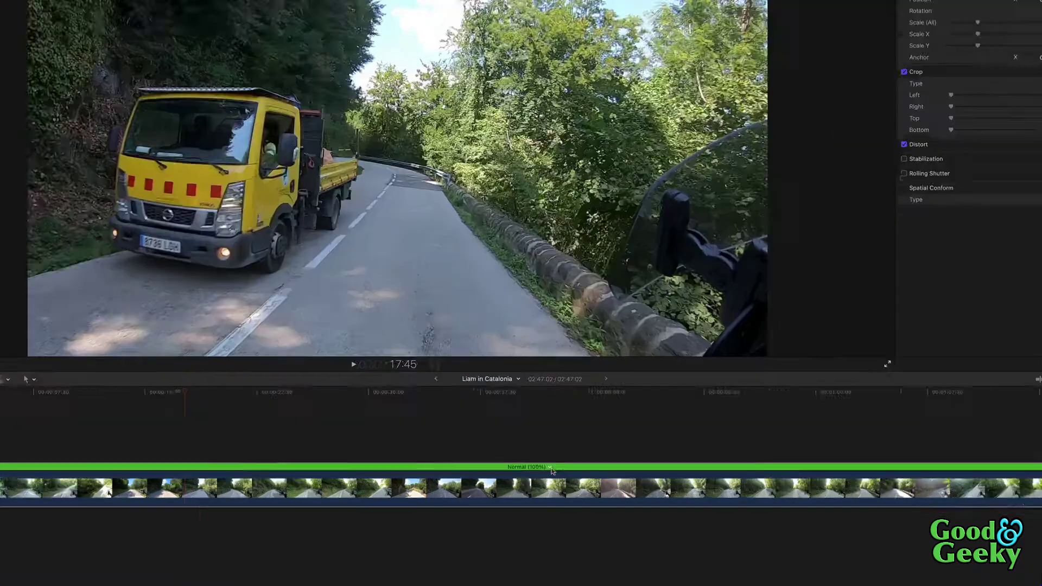
- Try slowing the whole clip to 50% from its retime bar, and undo the slowdown
left_click(550, 468)
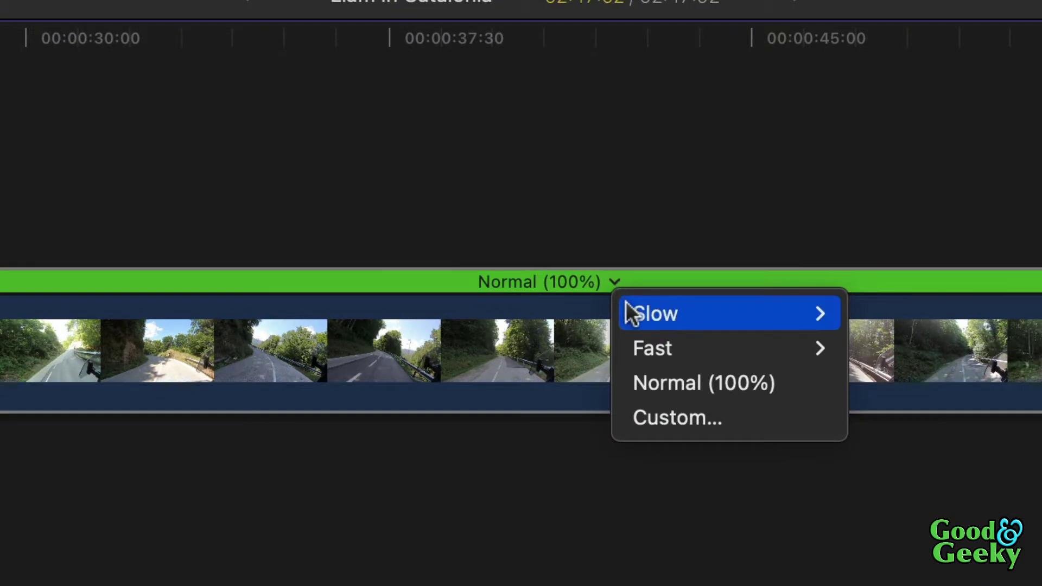
mouse_move(657, 316)
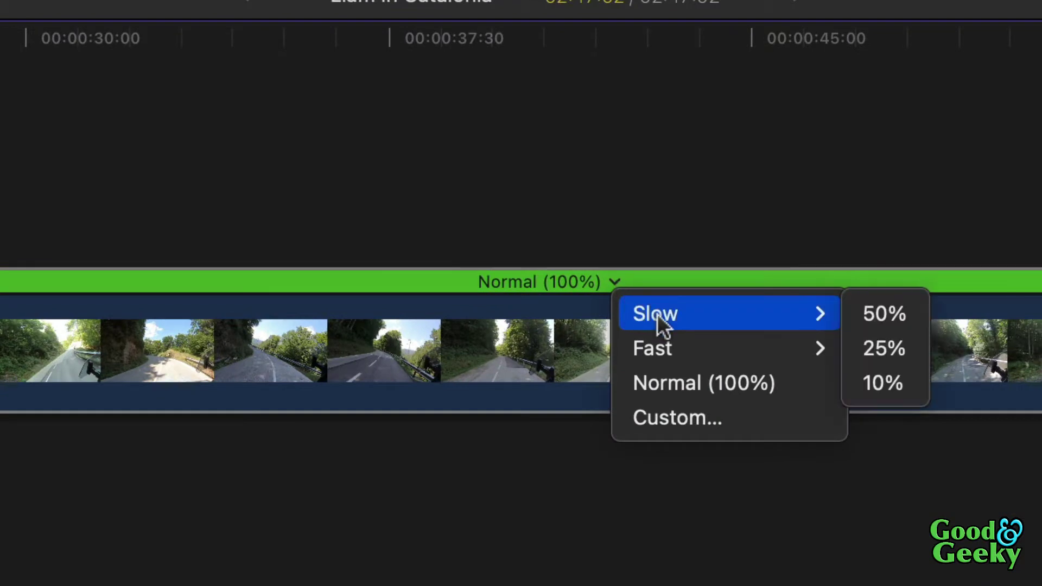
left_click(863, 320)
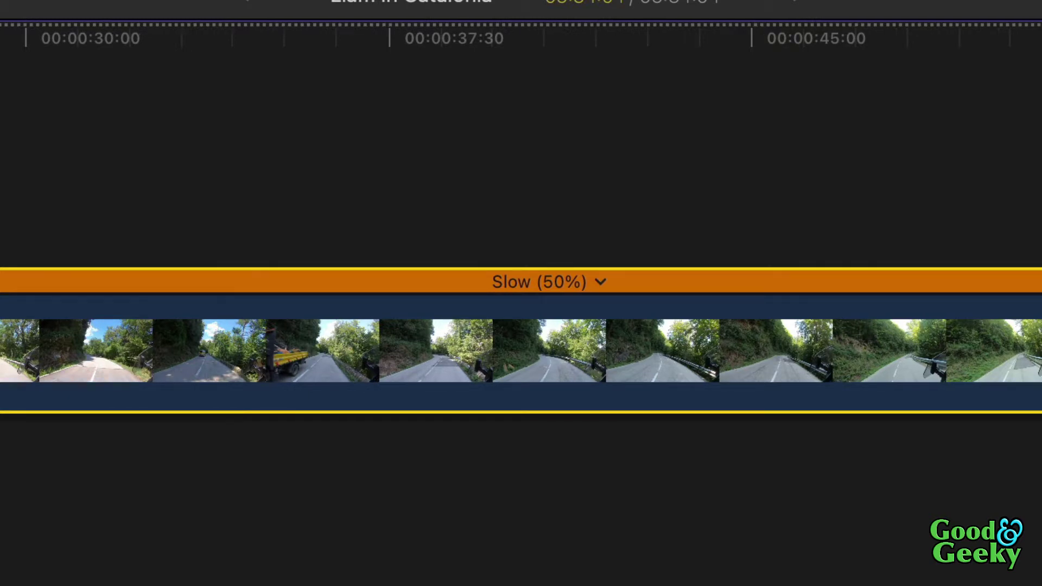
key("super+z")
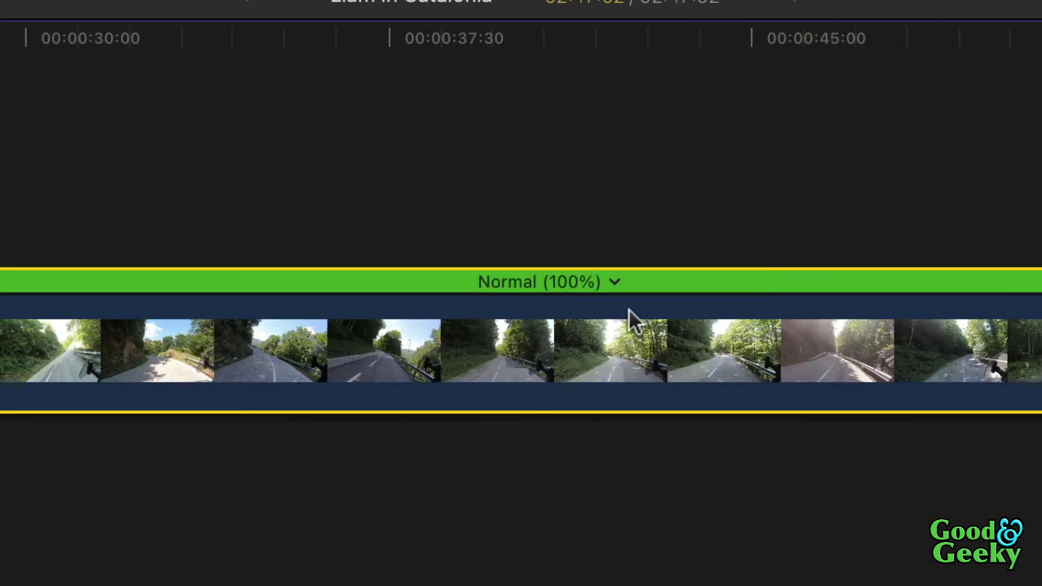
- Give the whole clip a custom forward speed based on a duration of 00:01:00:00
left_click(614, 282)
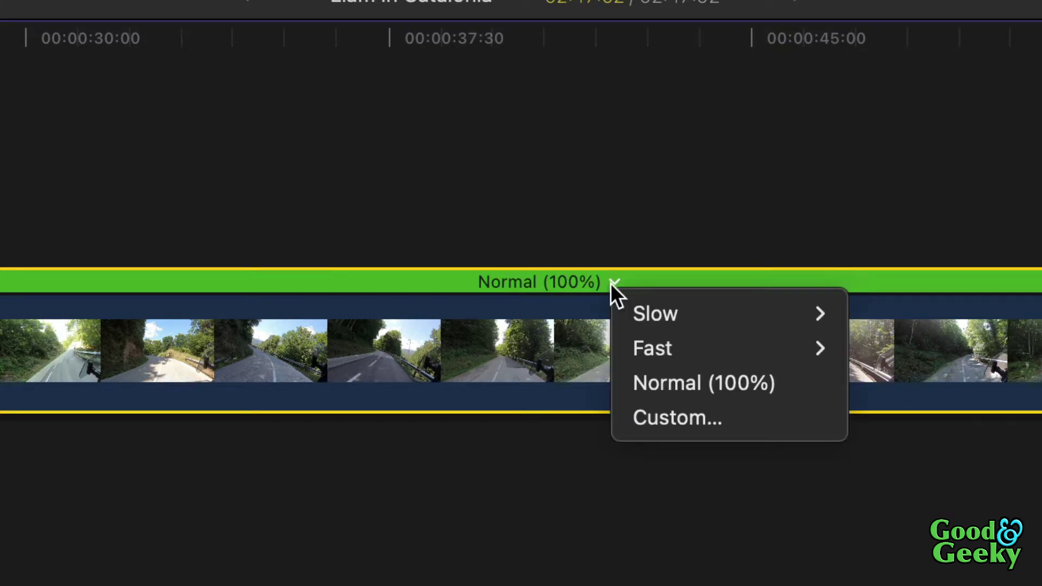
left_click(702, 417)
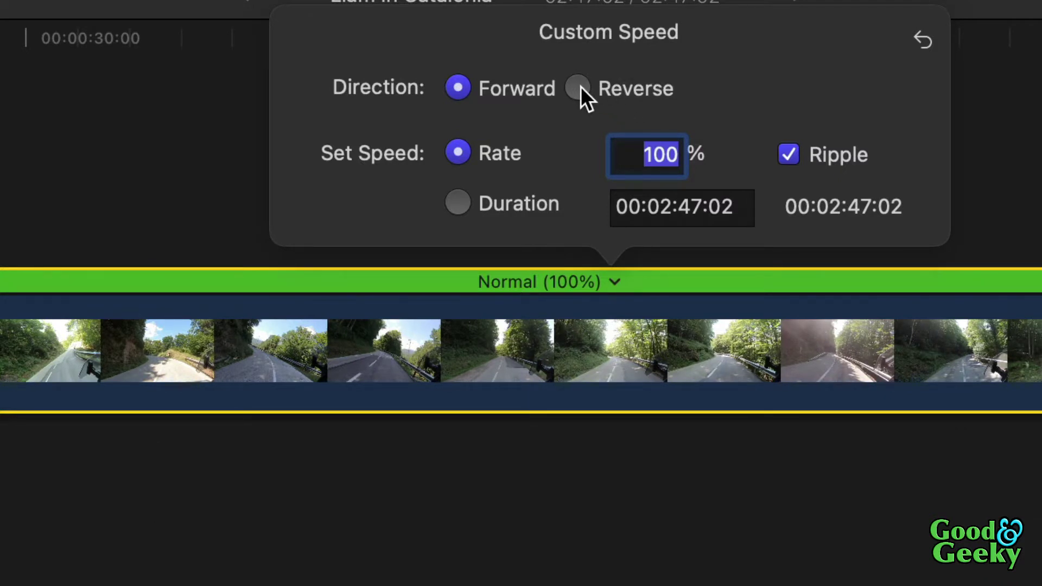
left_click(456, 206)
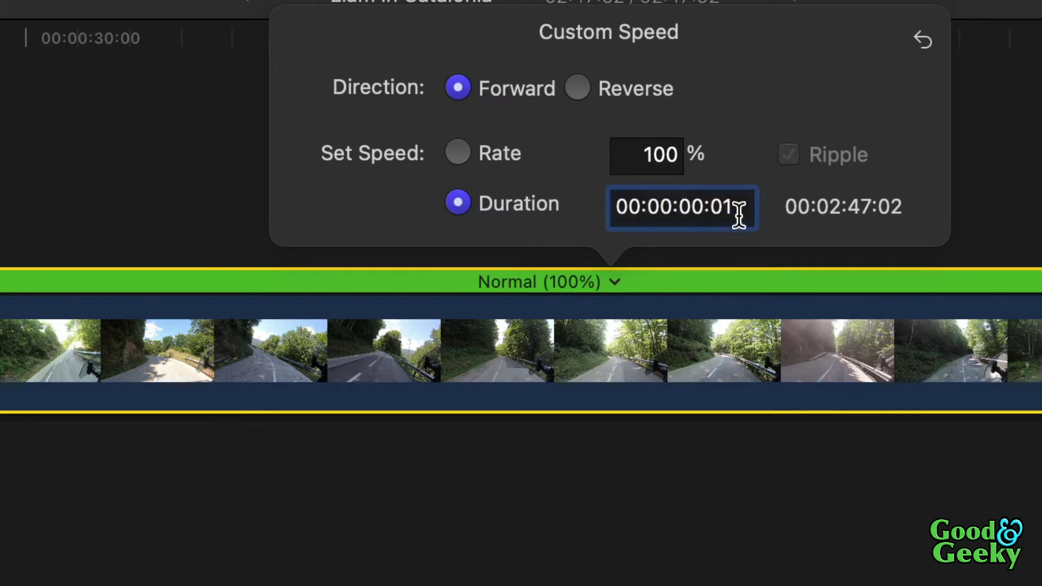
key("BackSpace")
type("1")
key("Right")
key("Right")
key("Right")
key("Right")
key("Right")
key("Right")
key("BackSpace")
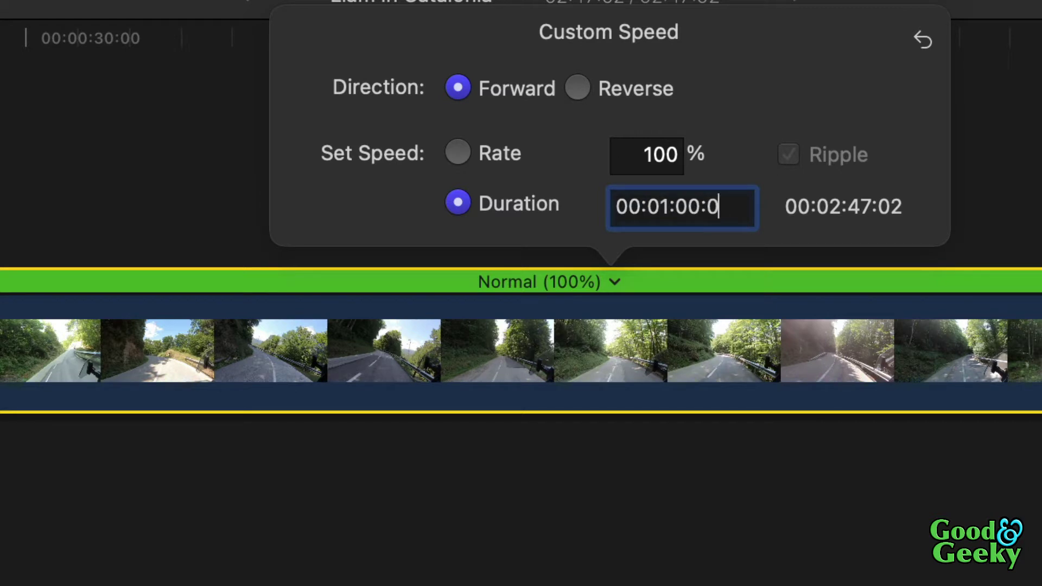
type("0")
key("Return")
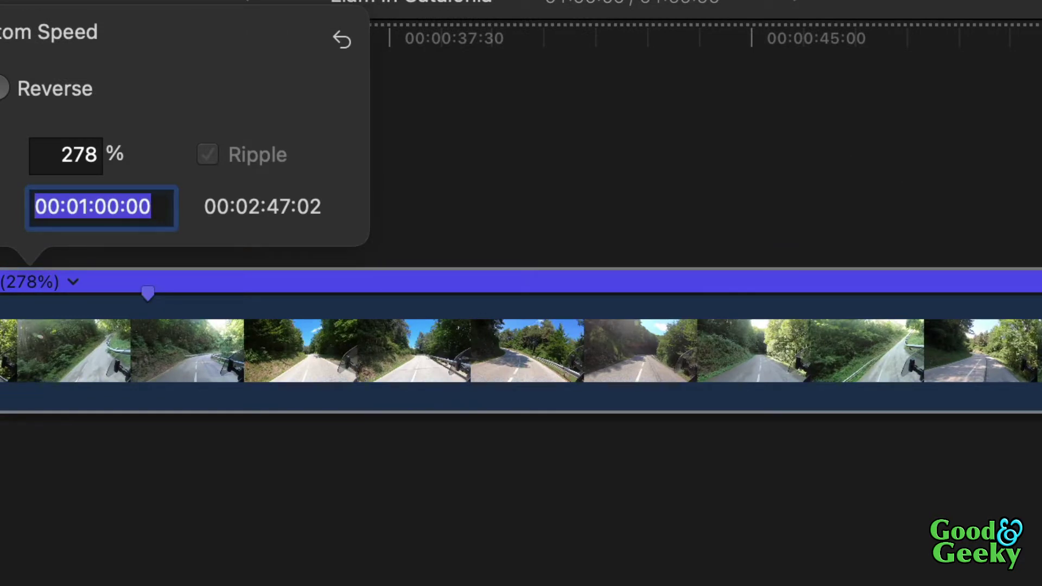
key("Escape")
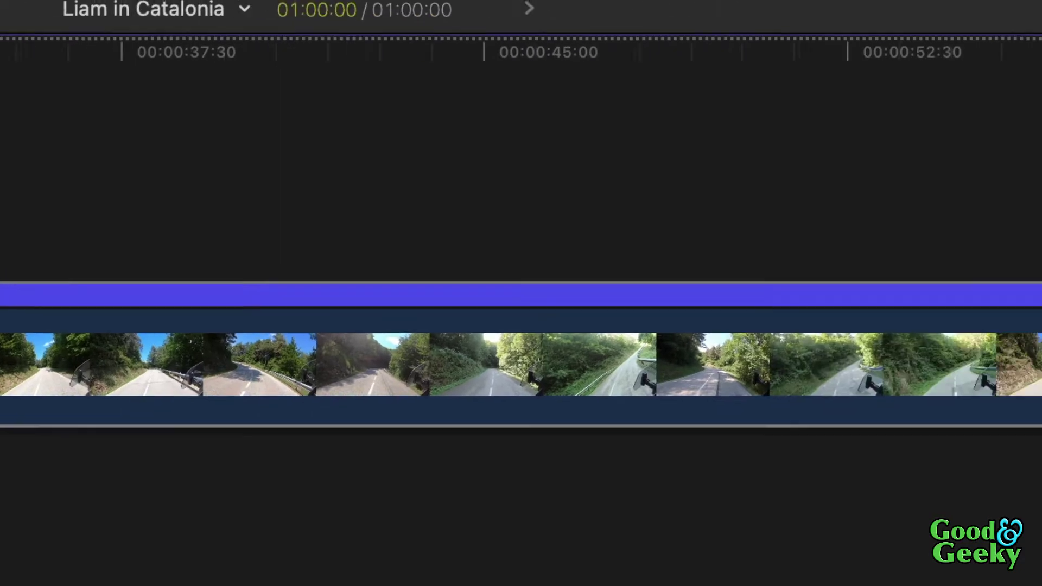
left_click(676, 79)
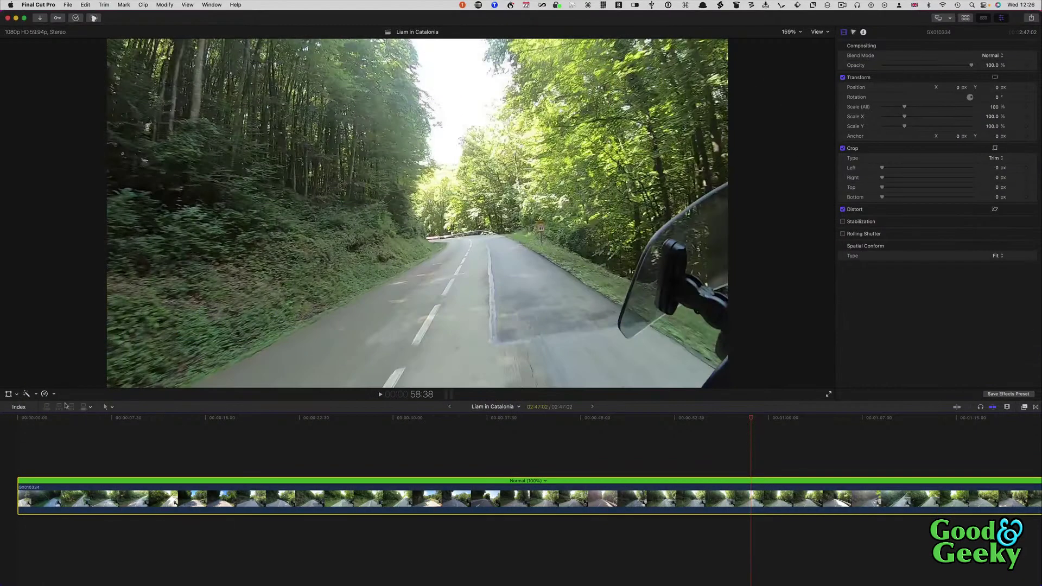
left_click(54, 393)
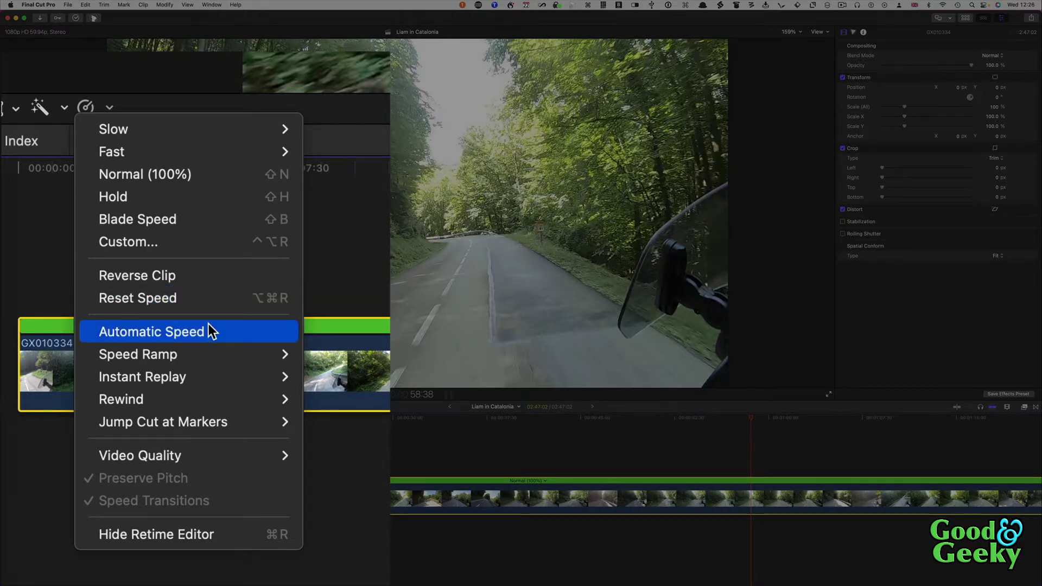
mouse_move(236, 353)
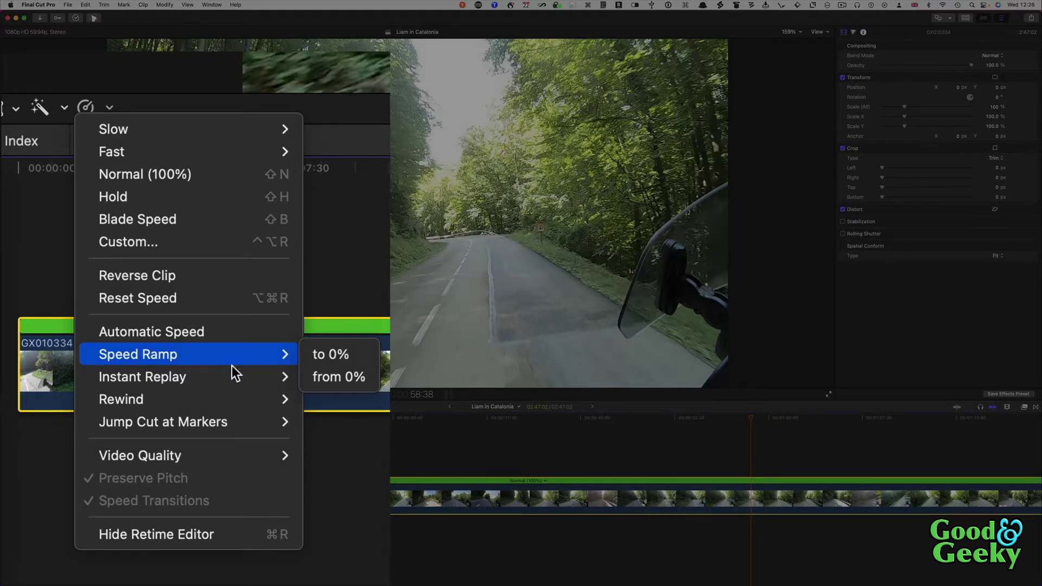
mouse_move(203, 402)
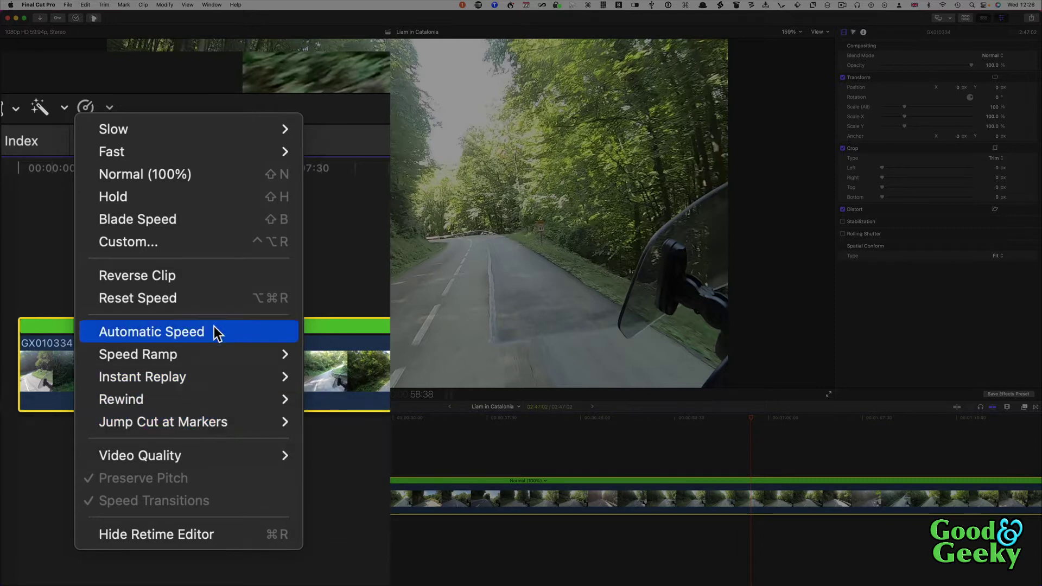
- Range-select about 5 seconds of the clip starting at 12:56 and retime that section to Fast 20x
left_click(180, 442)
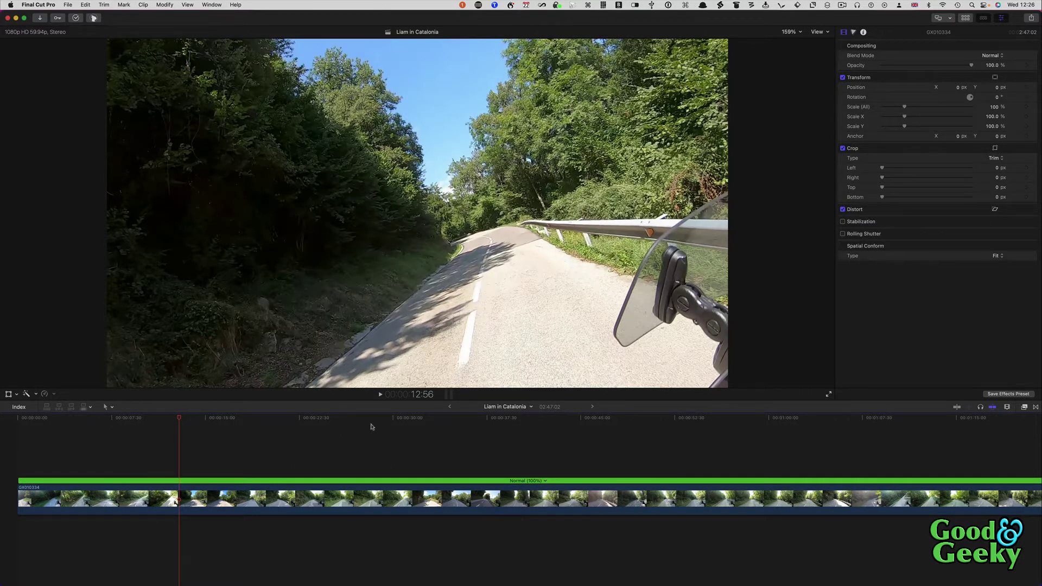
left_click(112, 407)
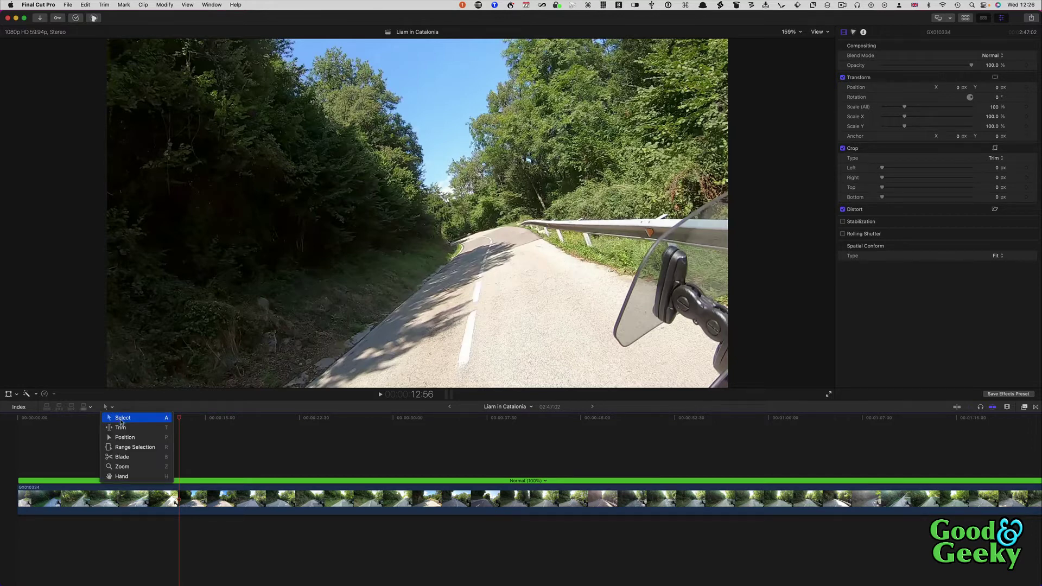
left_click(146, 448)
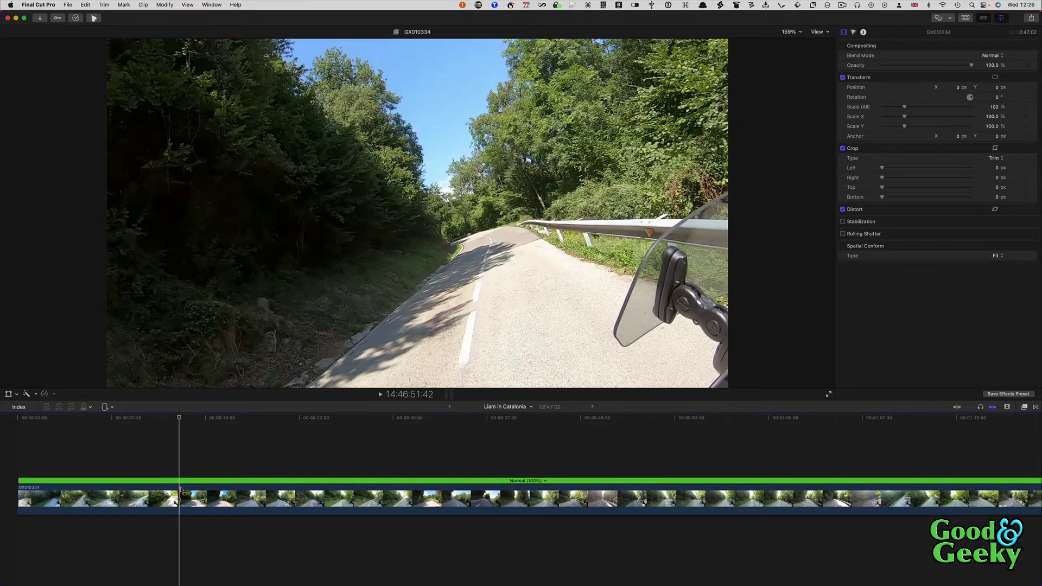
left_click_drag(180, 491, 239, 491)
left_click_drag(290, 390, 292, 394)
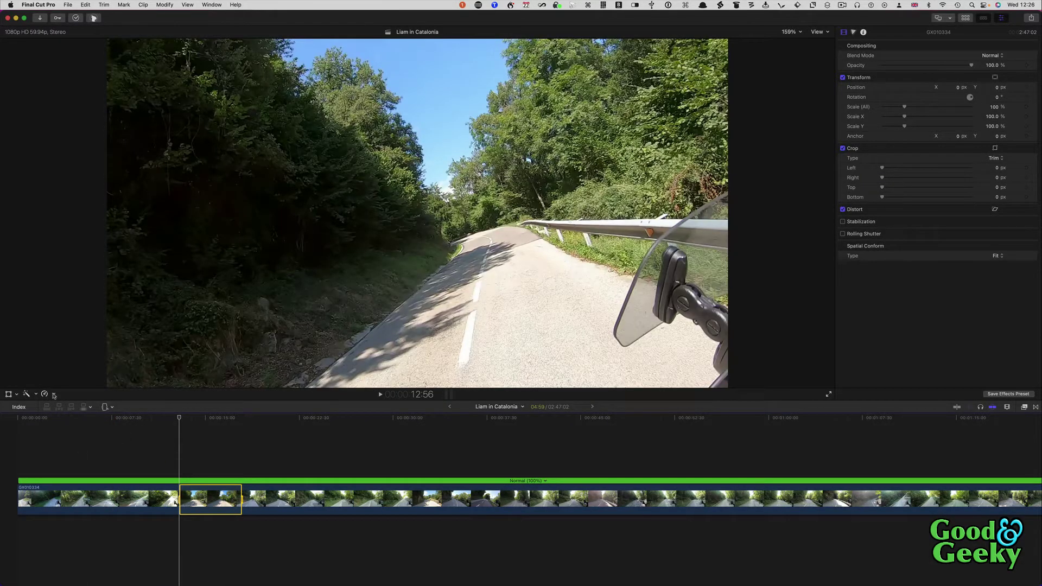
left_click(54, 395)
mouse_move(81, 411)
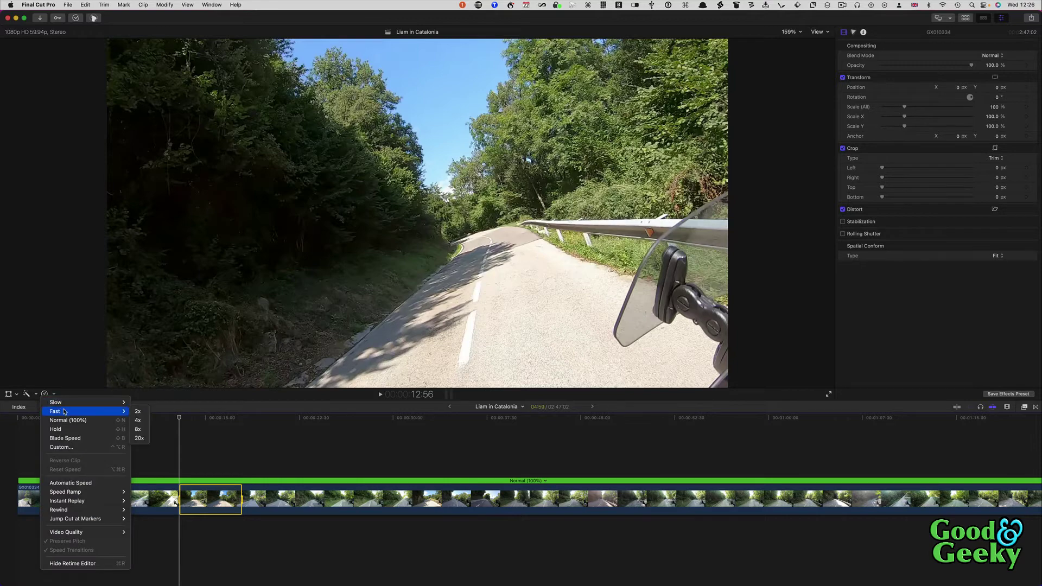
left_click(139, 438)
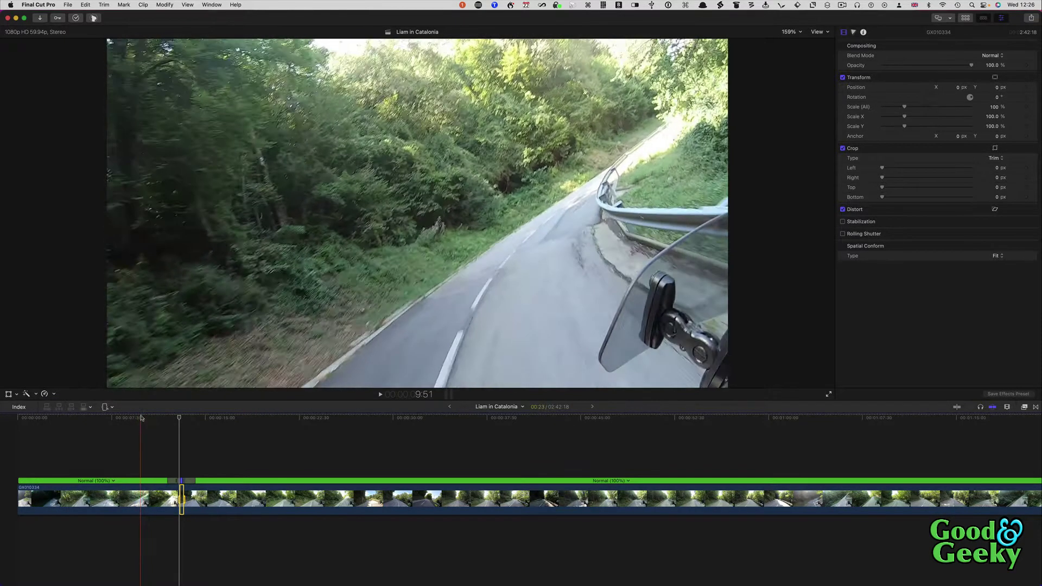
- Play the timeline from 9:51 through the sped-up section to review the speed transitions
left_click(140, 418)
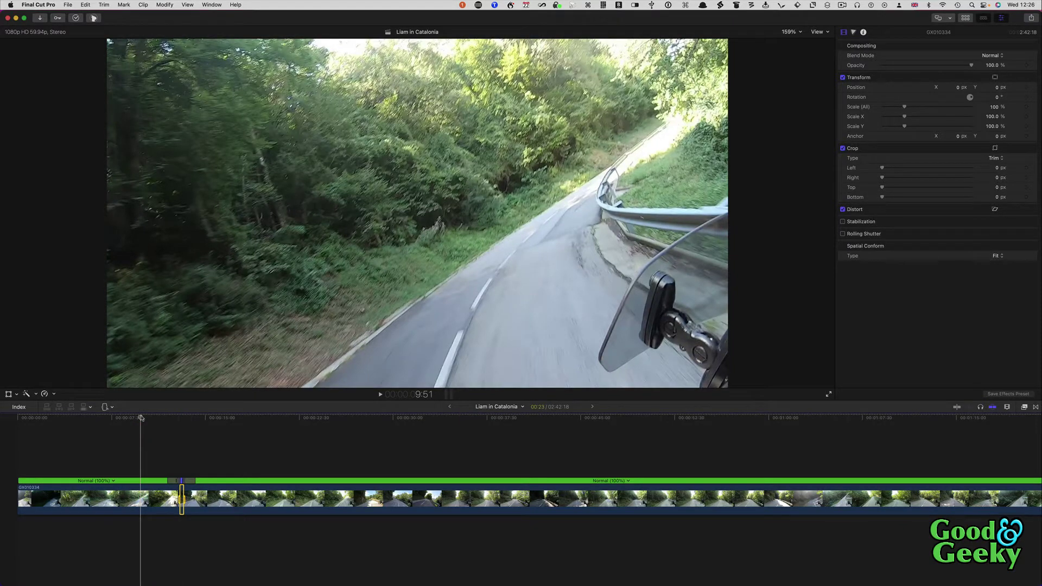
key("space")
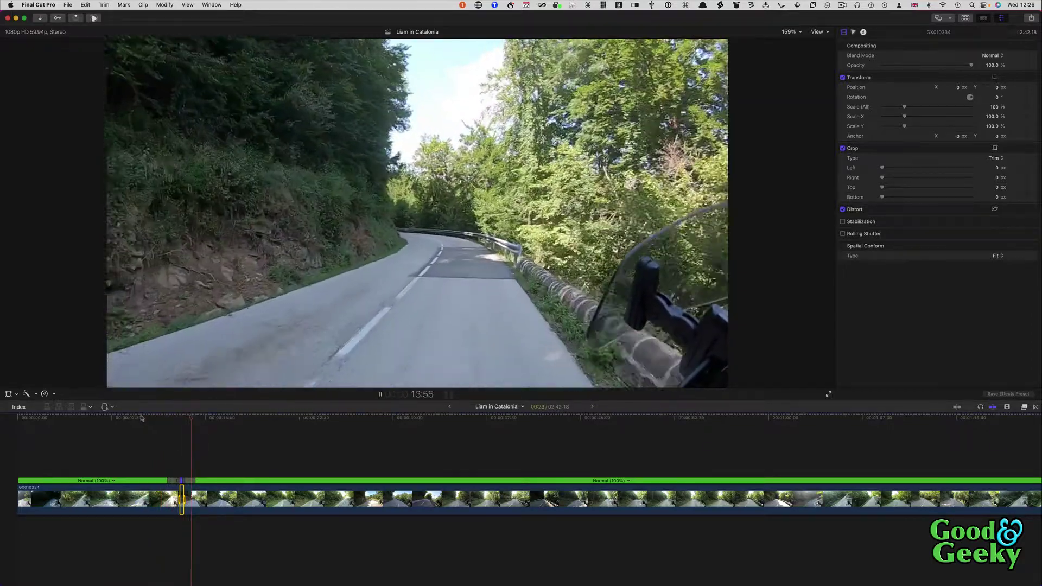
key("space")
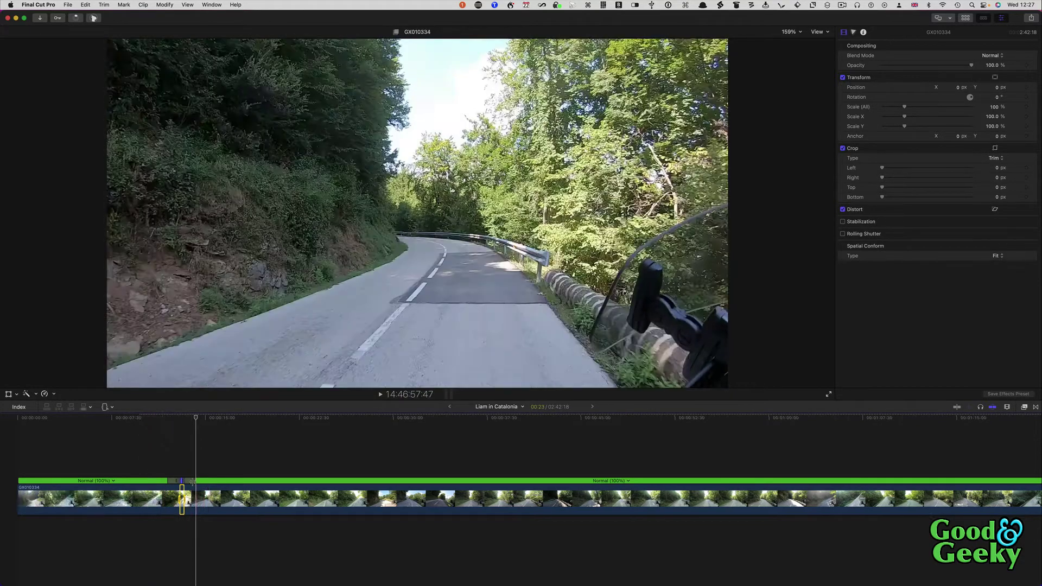
- Set a custom speed rate of 1000% for the short fast section, with Ripple on
key("super+equal")
key("super+equal")
key("super+equal")
key("super+equal")
key("super+equal")
scroll(193, 482, "left", 10)
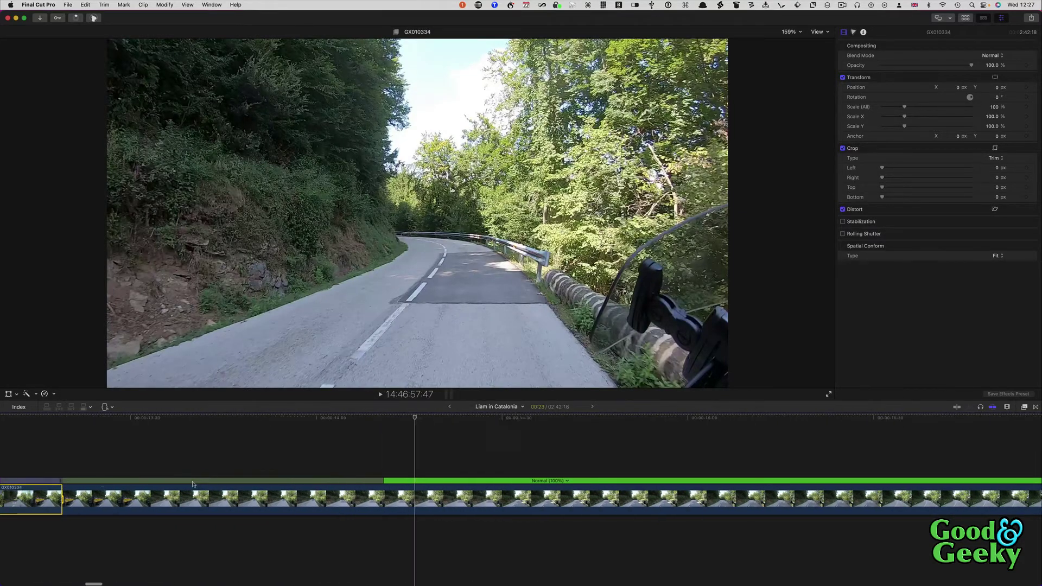
scroll(519, 465, "left", 8)
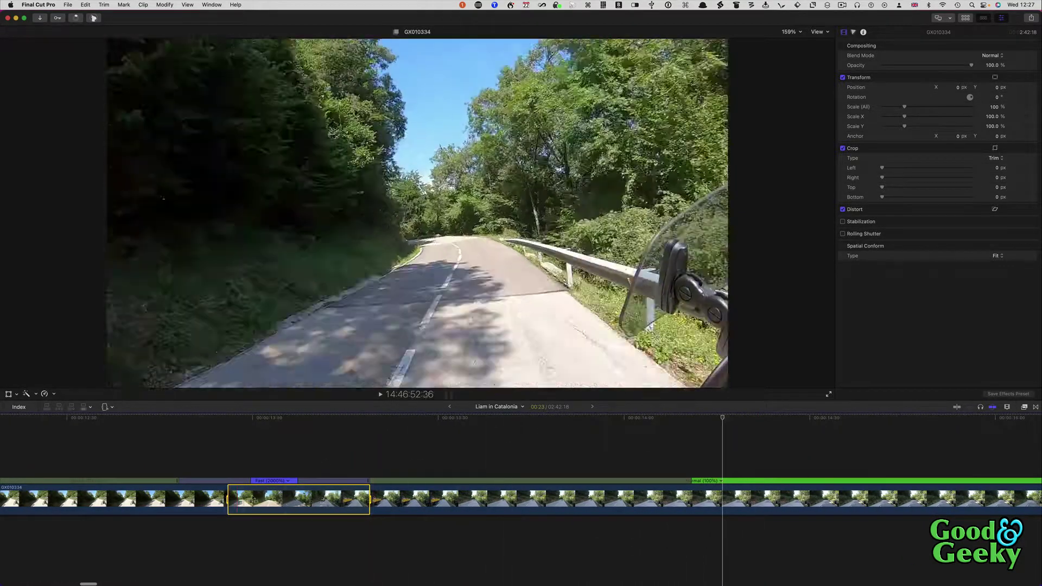
left_click(288, 481)
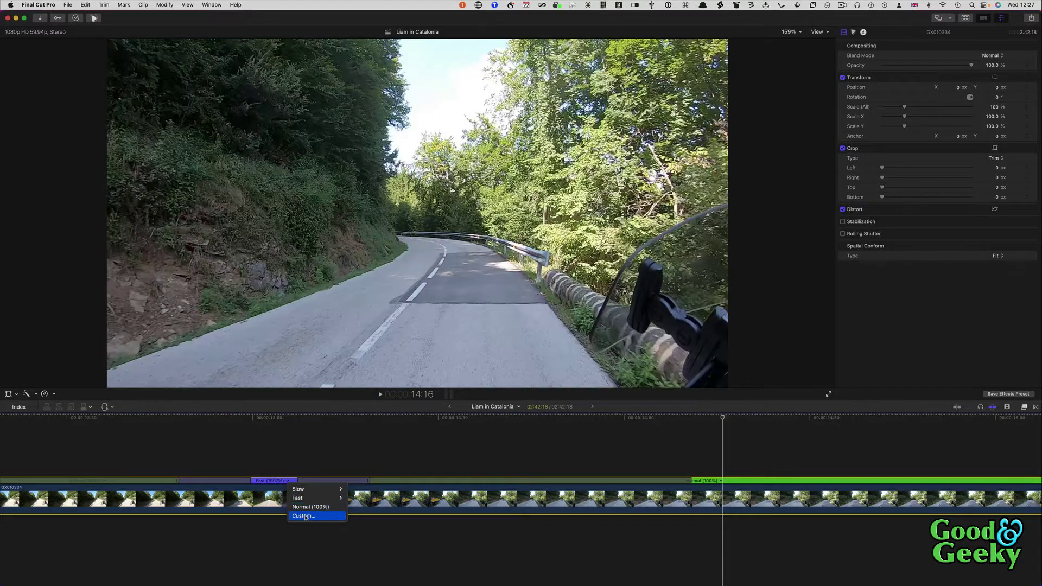
left_click(306, 516)
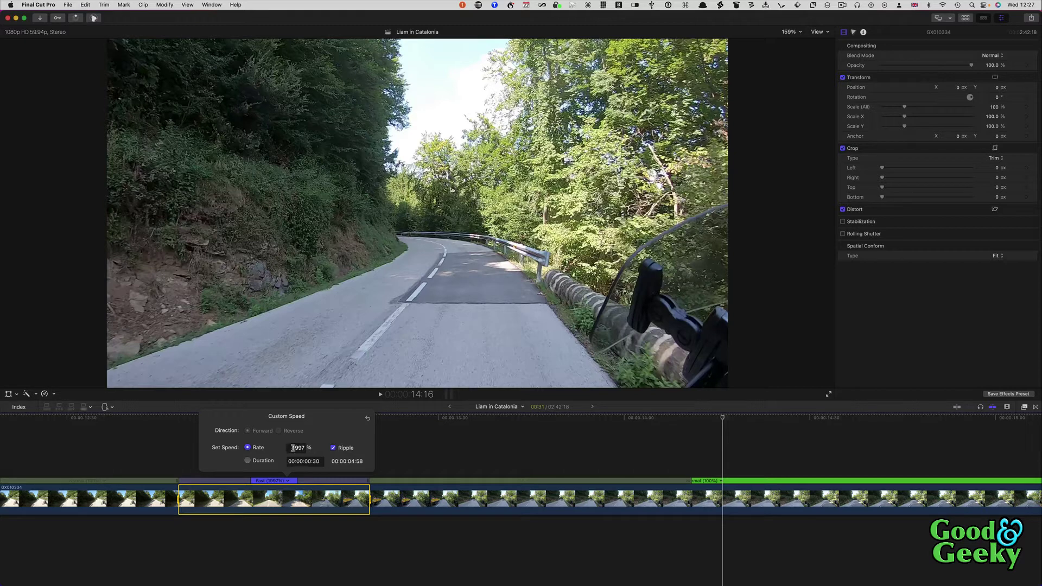
left_click_drag(296, 448, 317, 450)
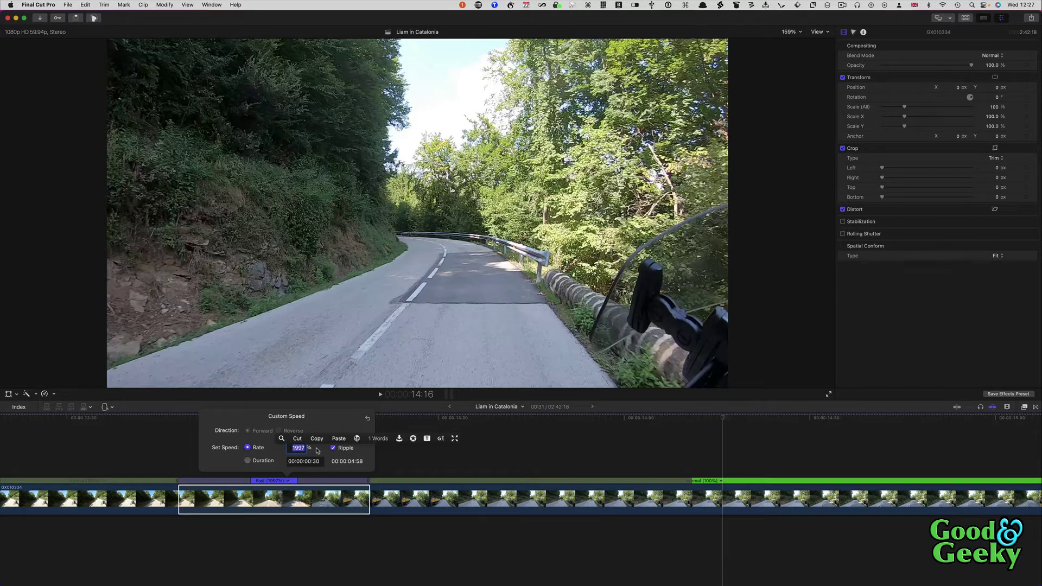
type("1000")
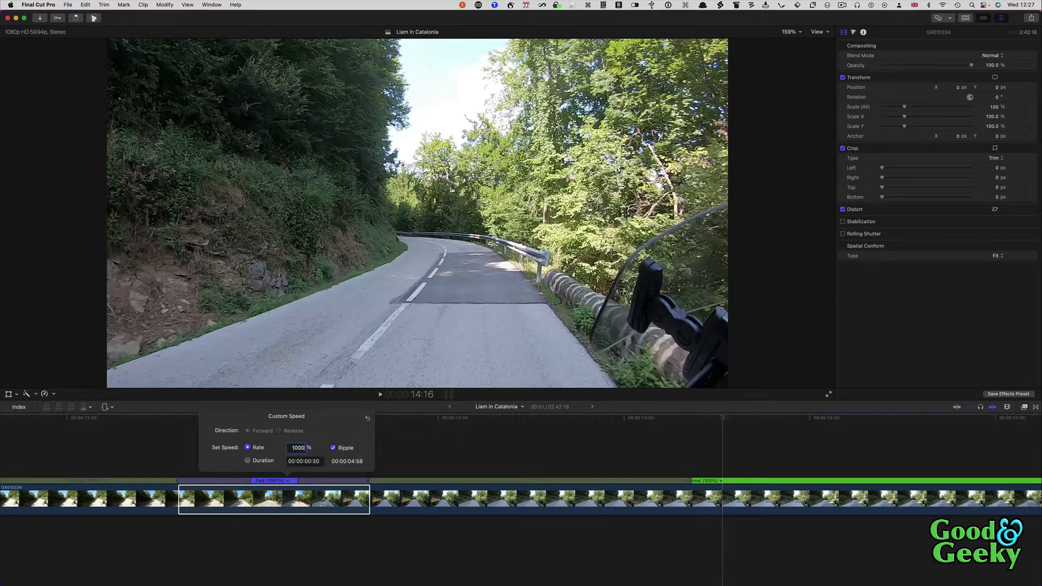
key("Return")
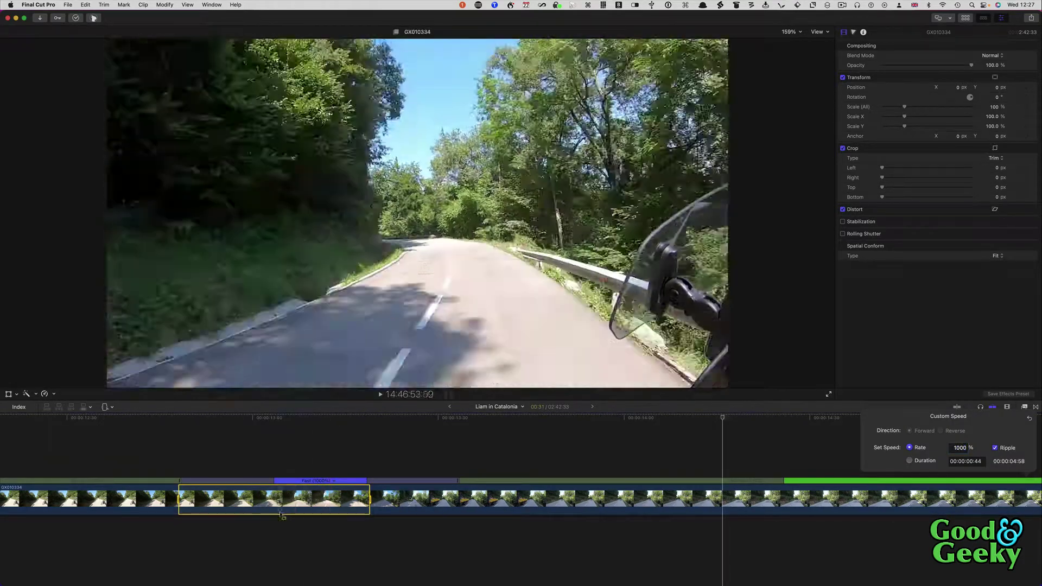
- Play the timeline from 12:43 through the 1000% section and adjust the clip's speed with a retime handle next to that section
left_click(149, 419)
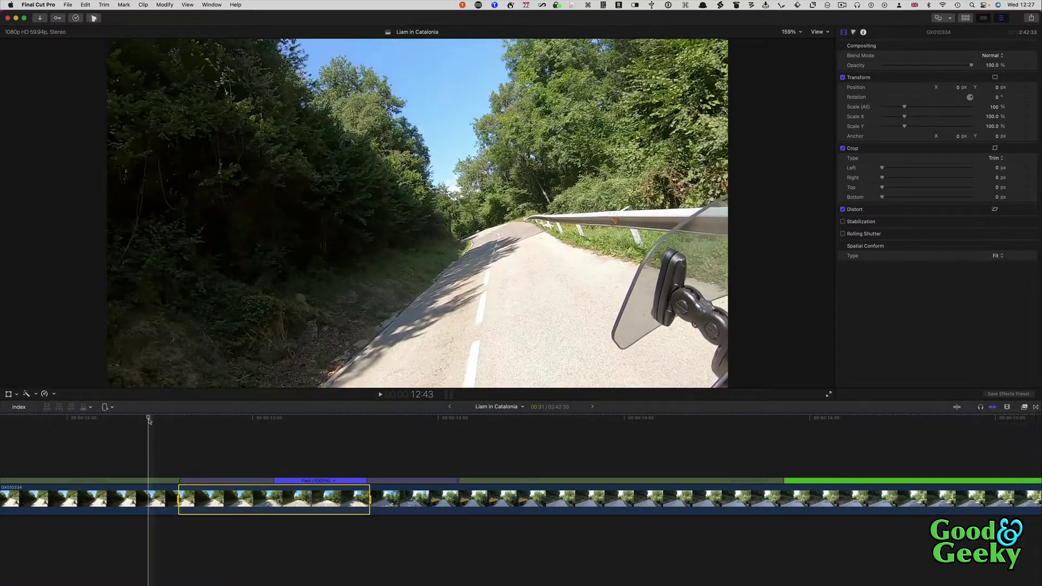
key("space")
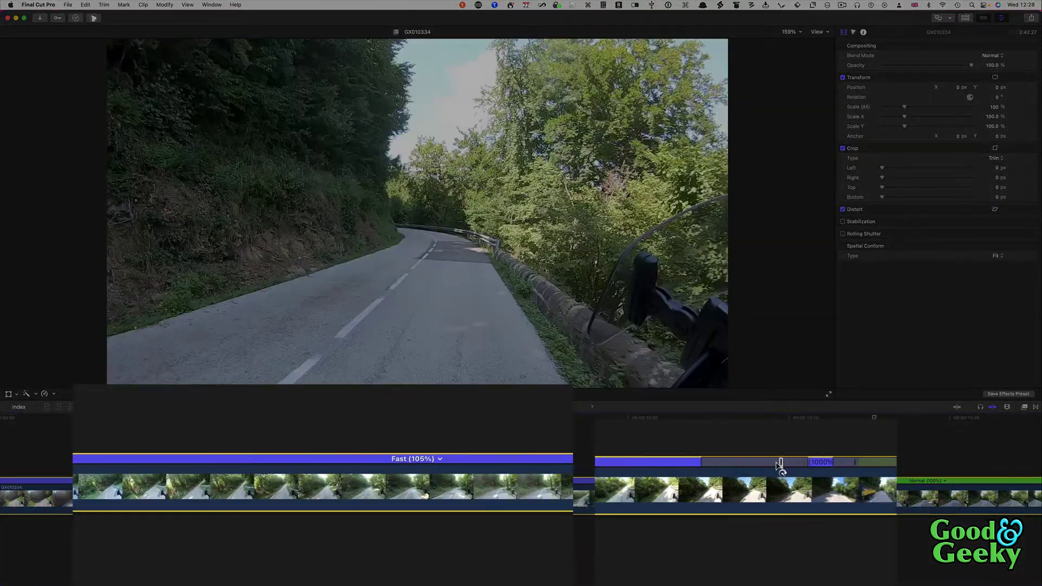
left_click_drag(780, 464, 730, 499)
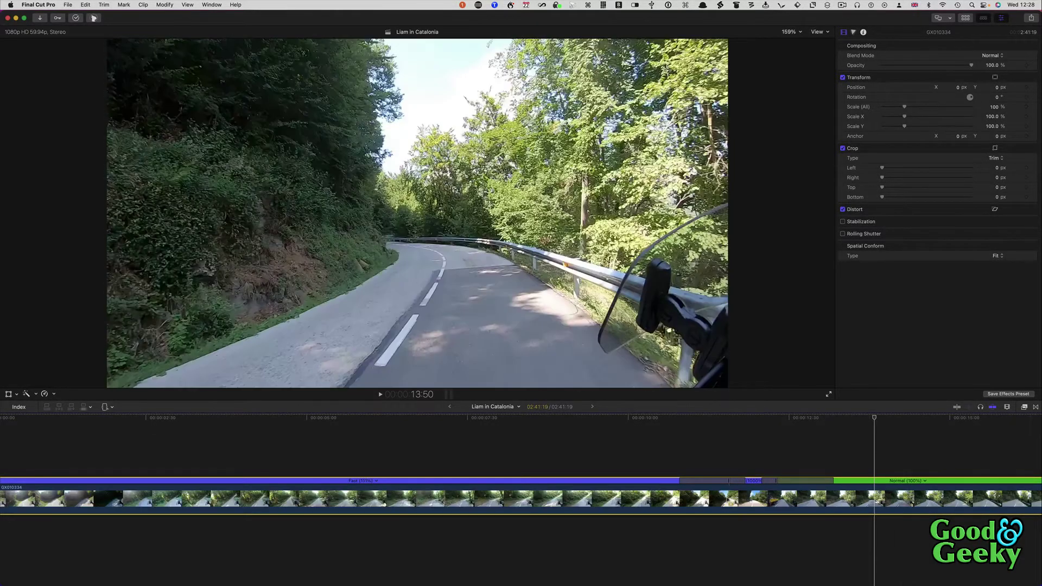
- Range-select a 02:50 section of the normal-speed clip starting near 6:05 and retime it to Slow 25%
left_click_drag(819, 330, 868, 492)
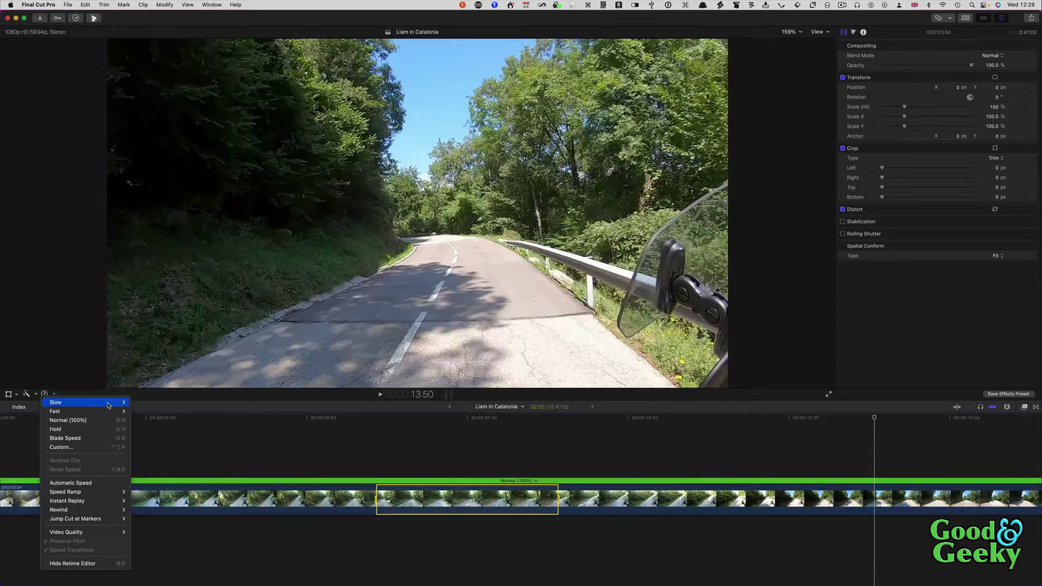
mouse_move(108, 404)
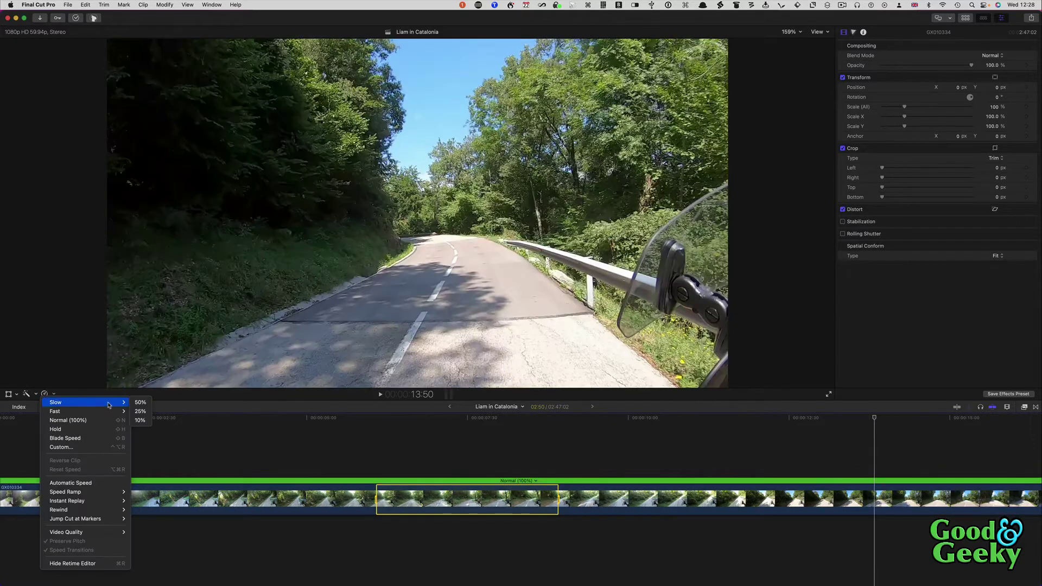
left_click(143, 410)
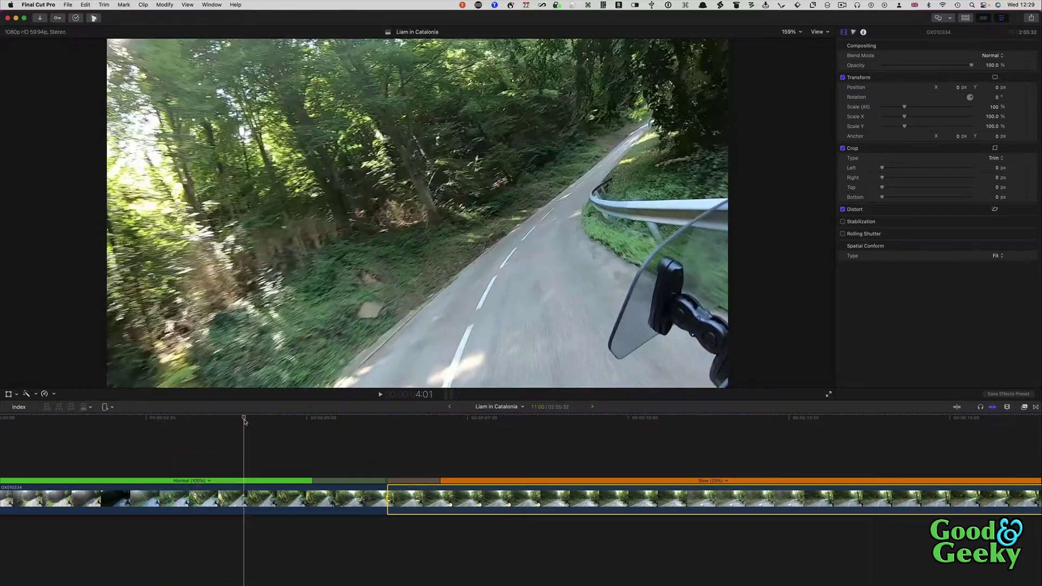
- Play the timeline from 4:01 into the slowed section and undo its Slow 25% retiming
key("space")
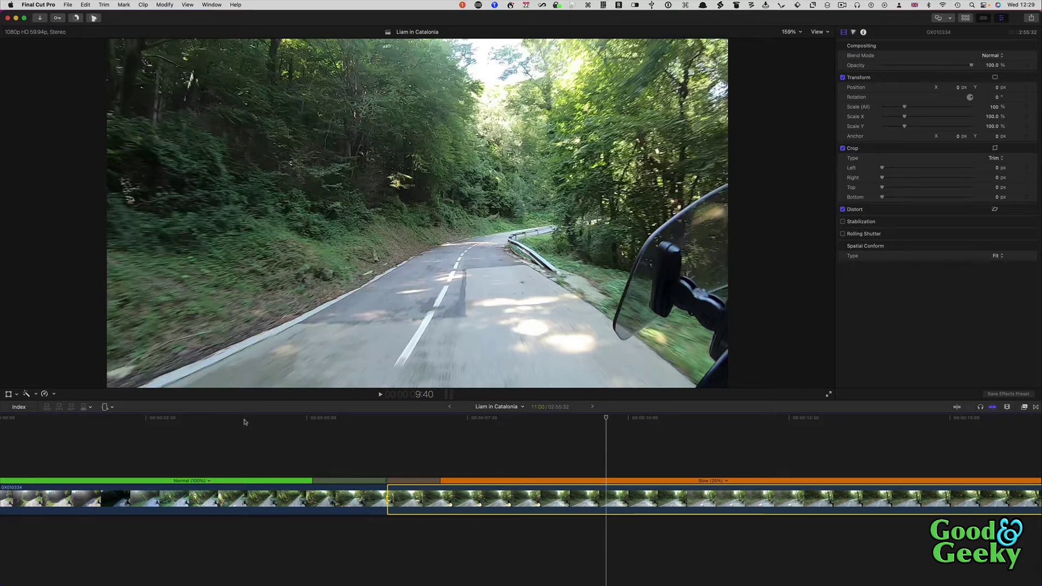
scroll(244, 422, "left", 3)
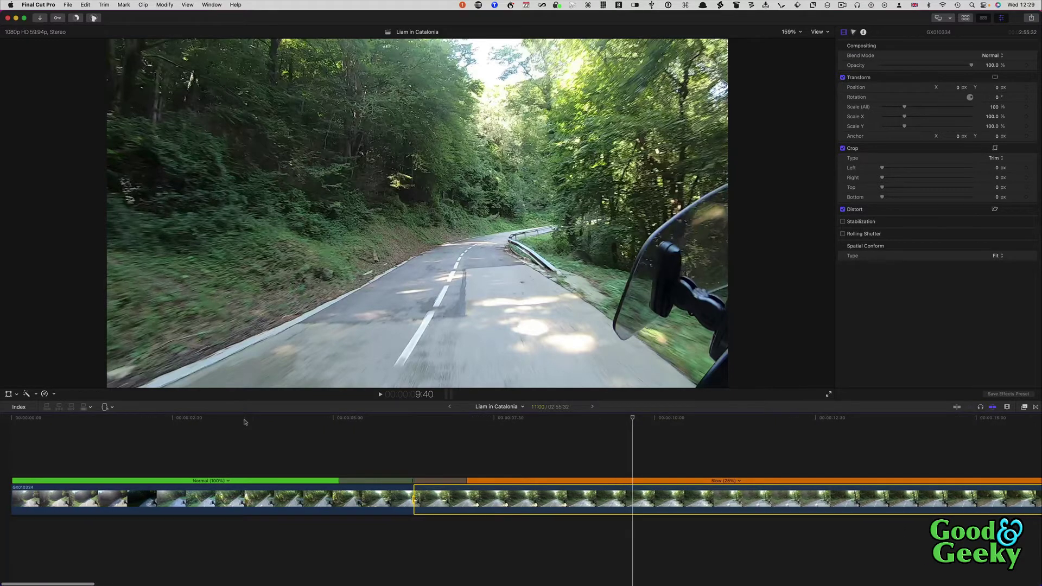
key("super+z")
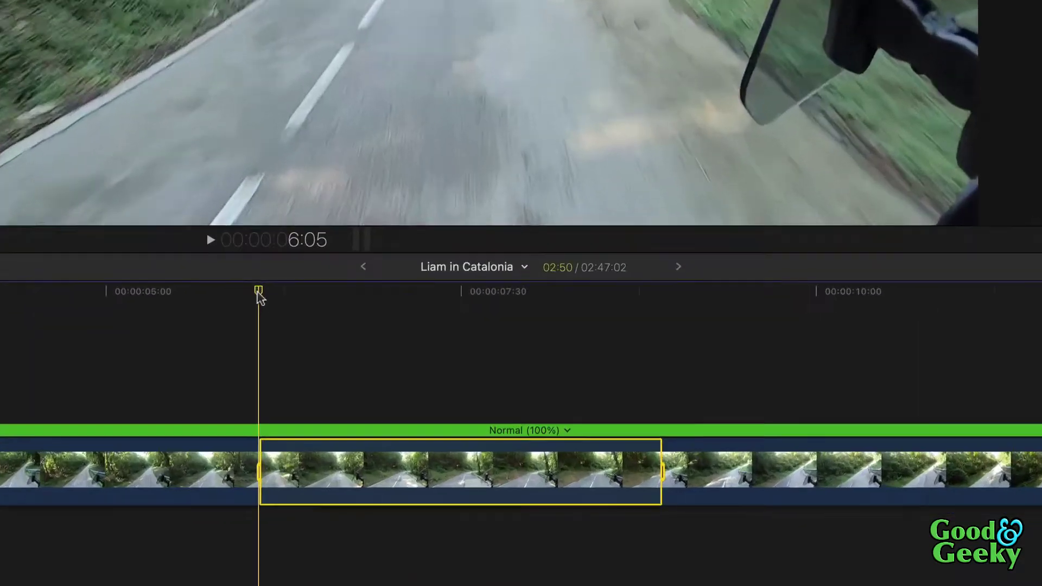
- Add markers to the clip within the selected 02:50 range, including at 6:26 and 7:06
left_click_drag(257, 293, 310, 299)
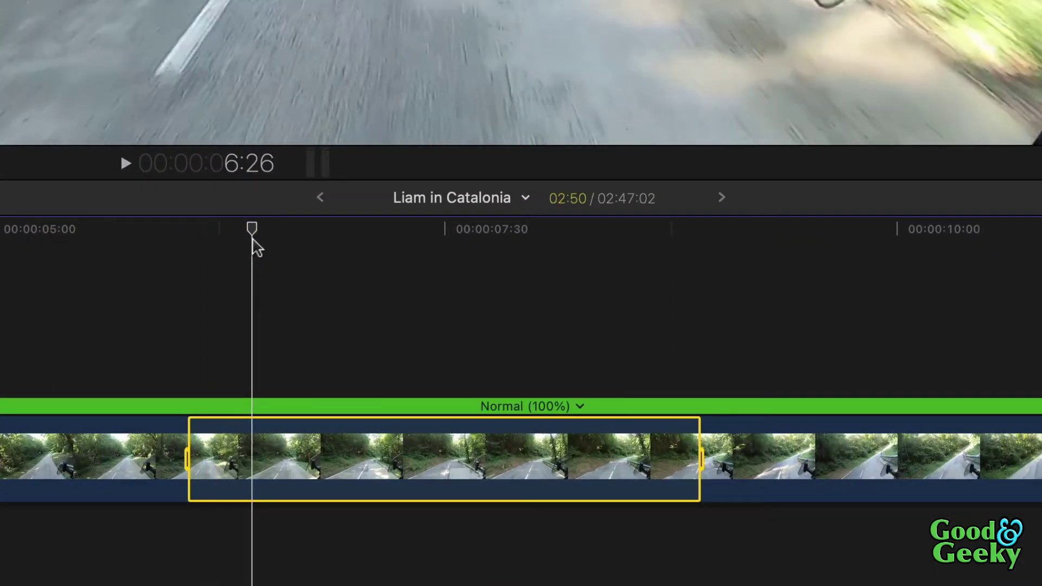
key("m")
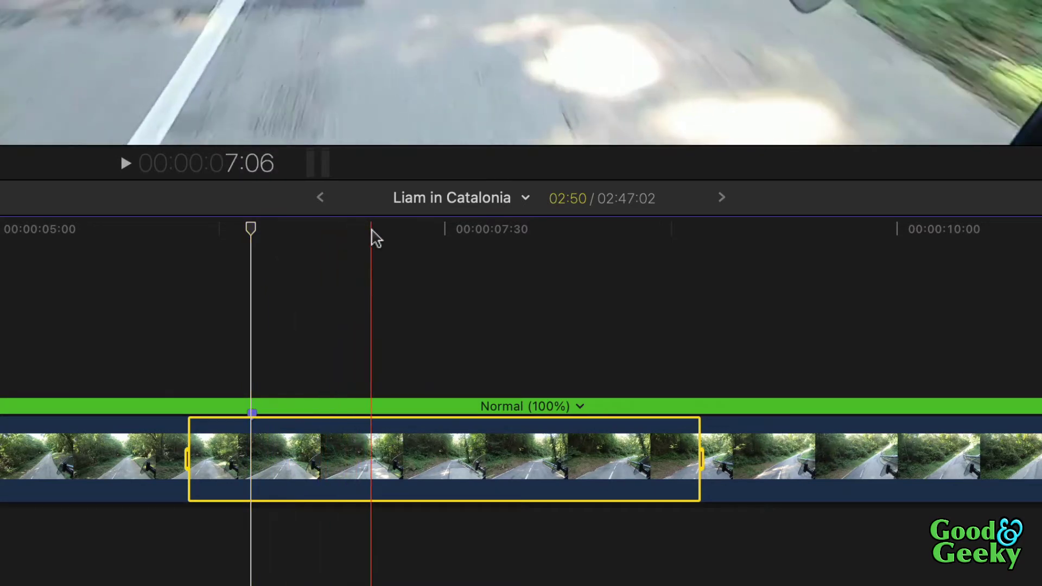
left_click(372, 231)
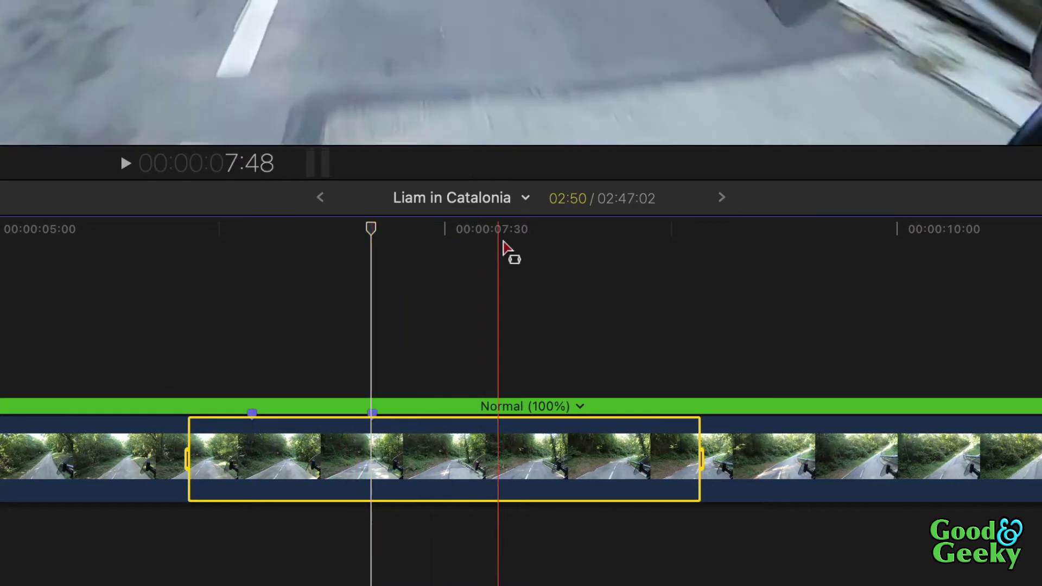
left_click(549, 231)
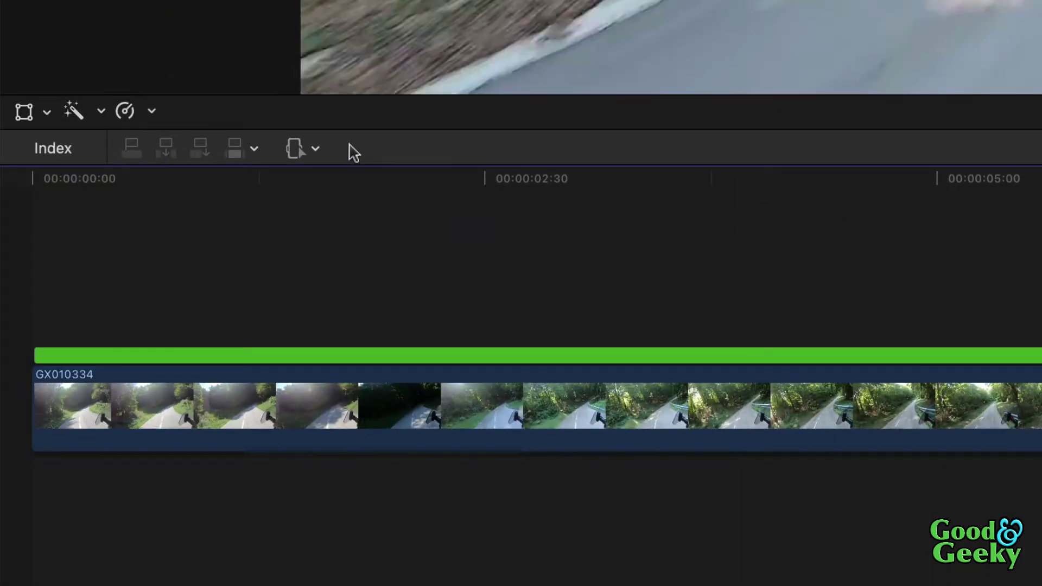
- Apply Jump Cut at Markers with 30 frames to the clip and play it back
left_click(151, 111)
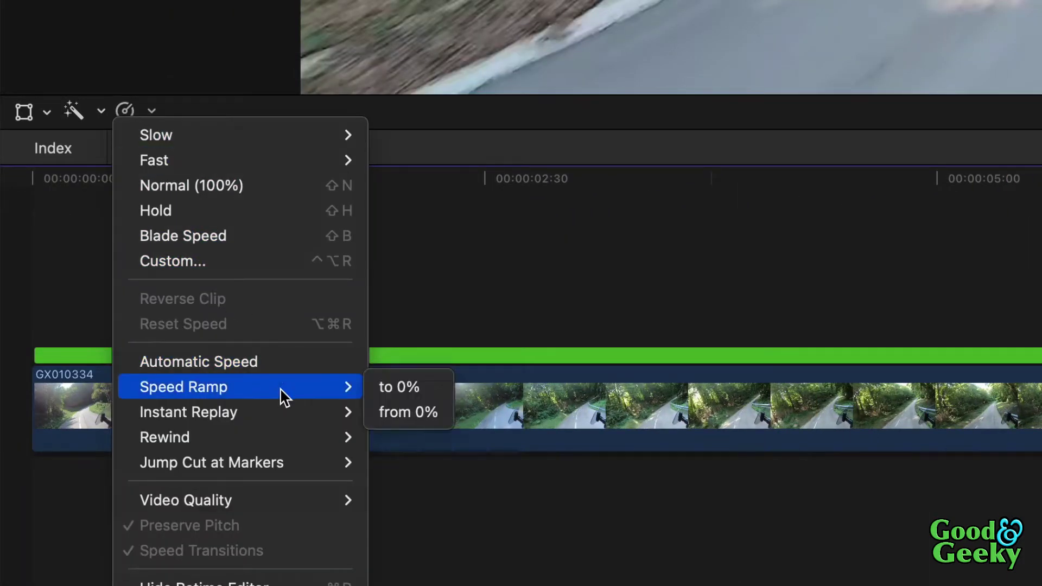
mouse_move(279, 466)
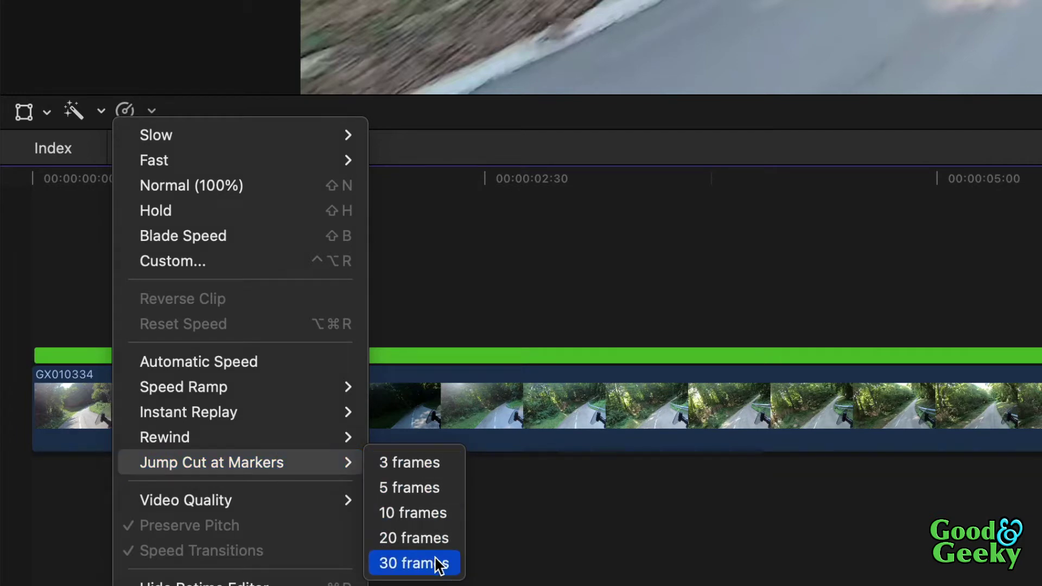
left_click(439, 564)
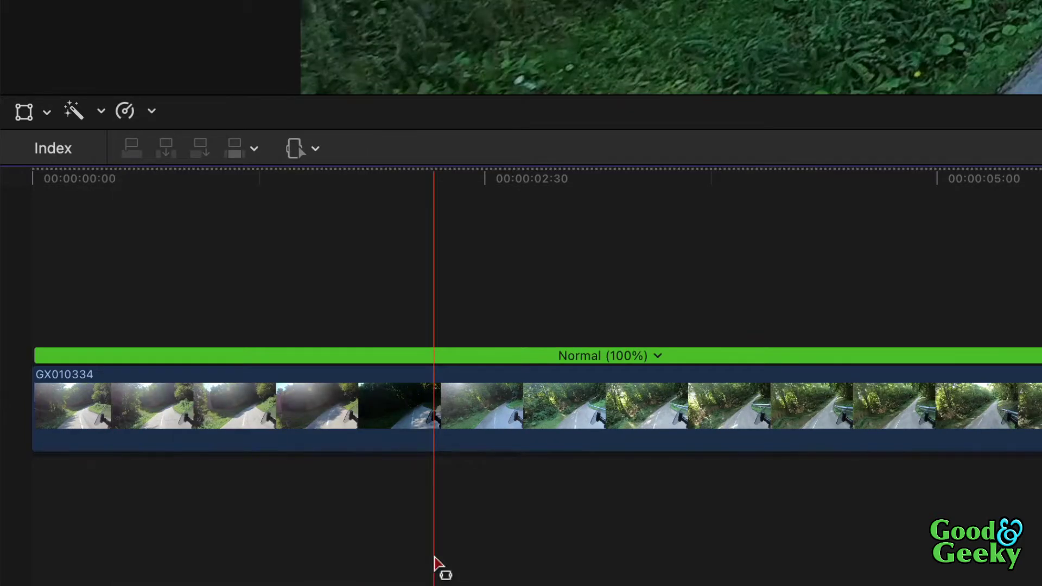
key("space")
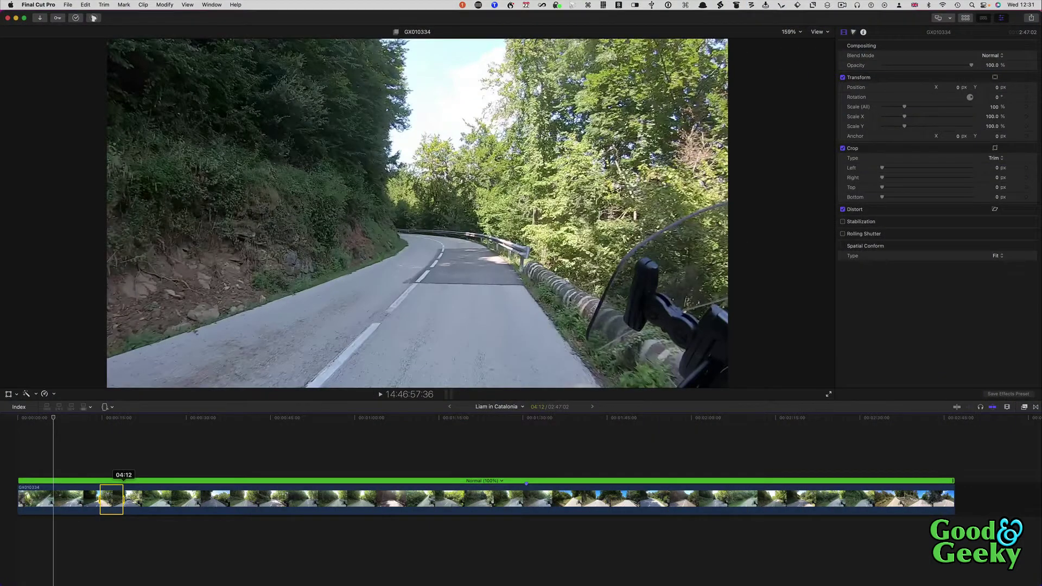
- Range-select a 05:04 section near the start of the clip and apply a speed ramp from 0% to it
left_click_drag(124, 498, 128, 498)
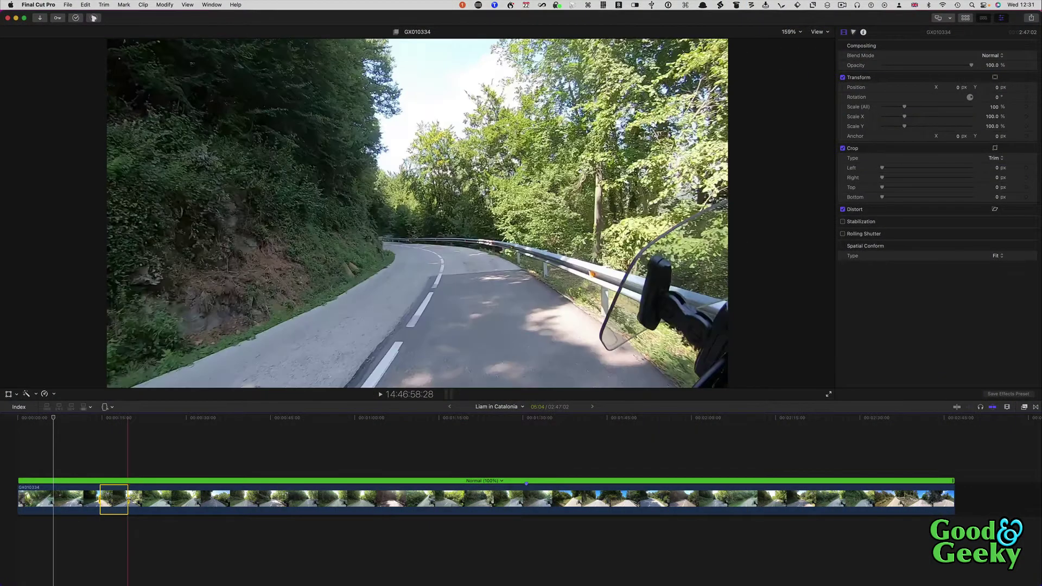
left_click(46, 394)
mouse_move(88, 492)
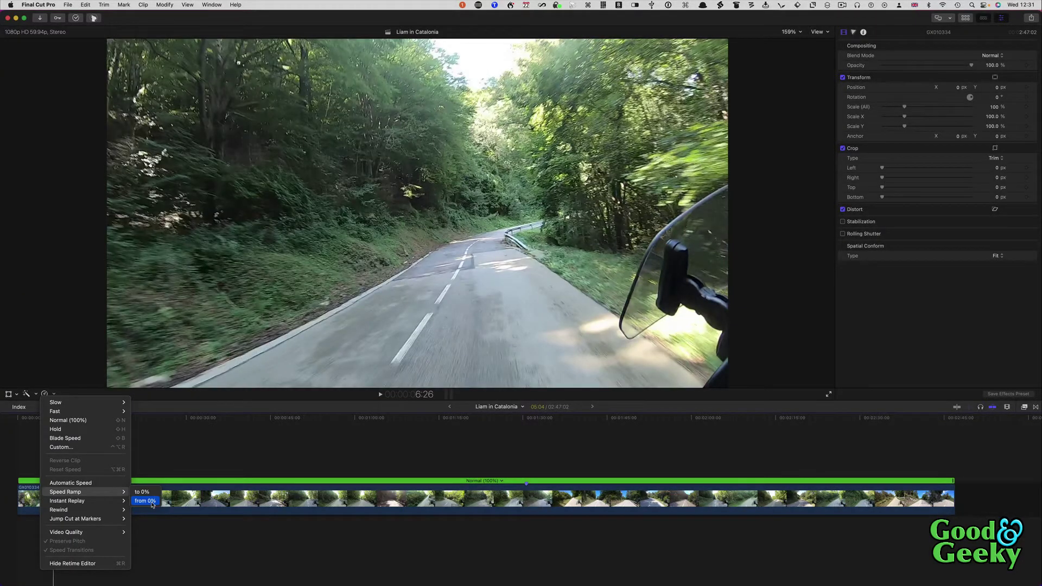
left_click(152, 505)
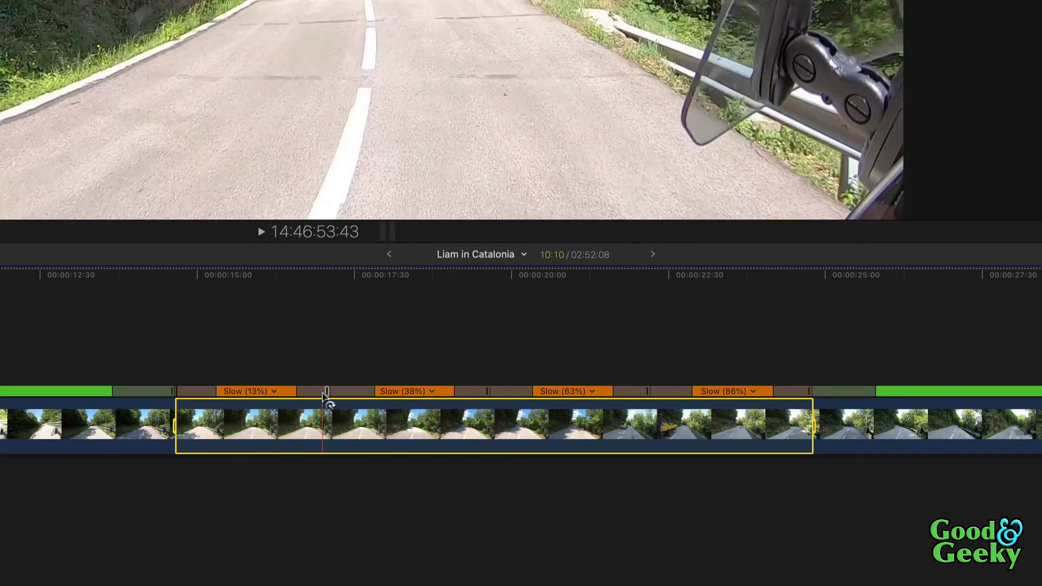
left_click_drag(326, 396, 179, 400)
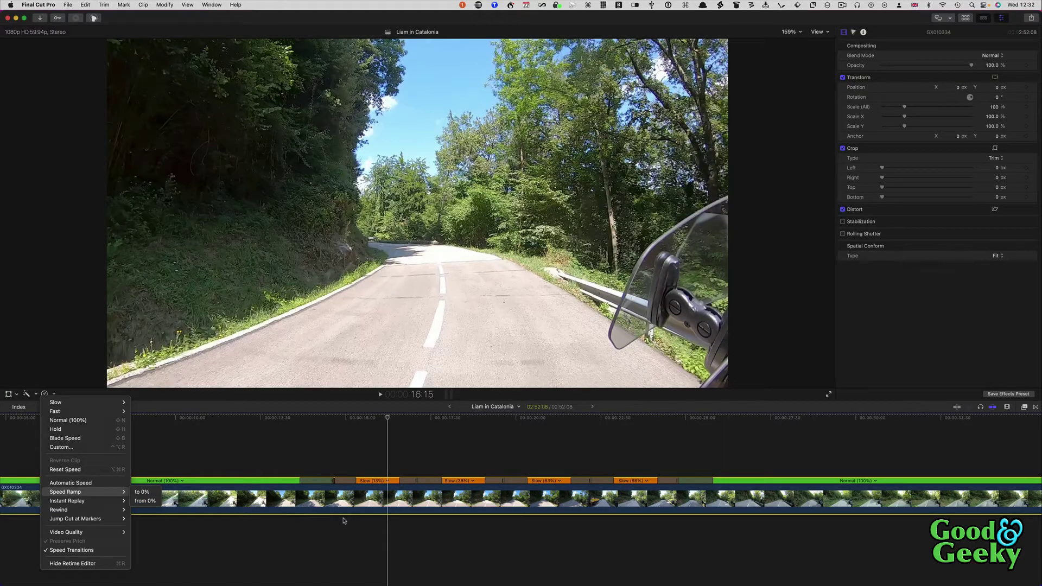
- Range-select a 06:58 section of the normal-speed footage after the first ramp and apply a speed ramp to 0%
left_click(454, 464)
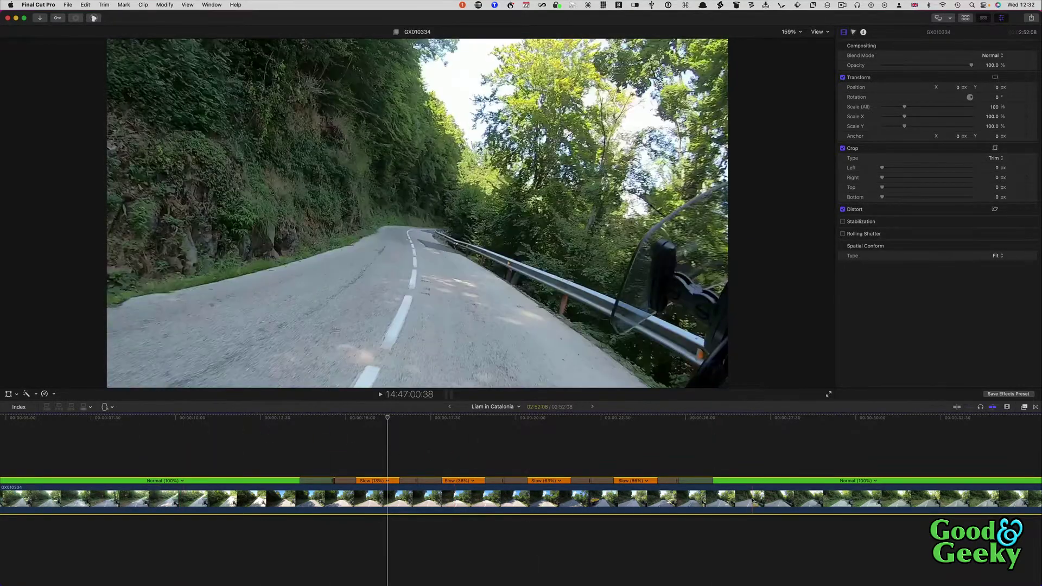
scroll(752, 501, "right", 5)
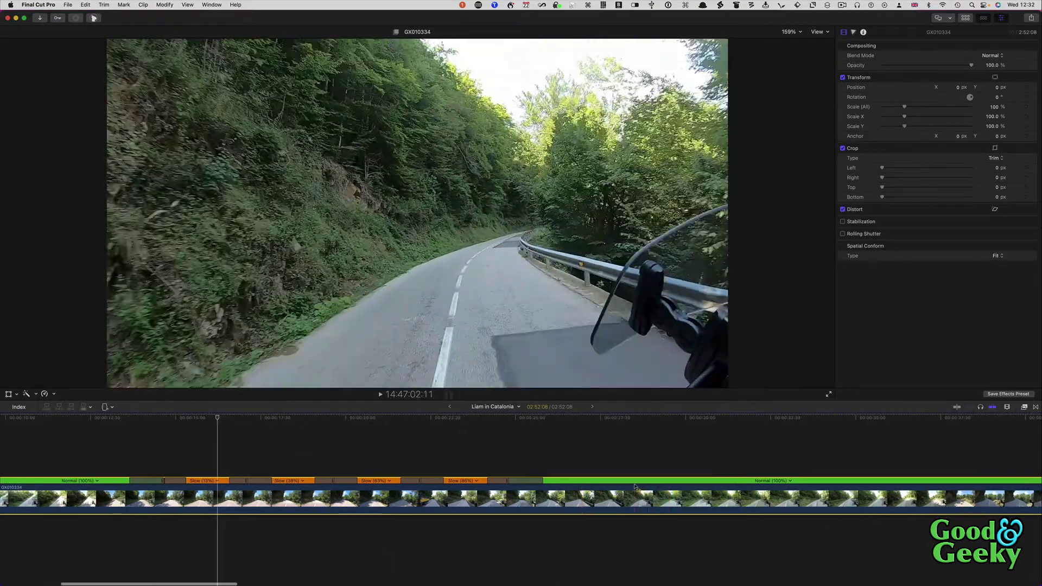
left_click_drag(635, 486, 871, 496)
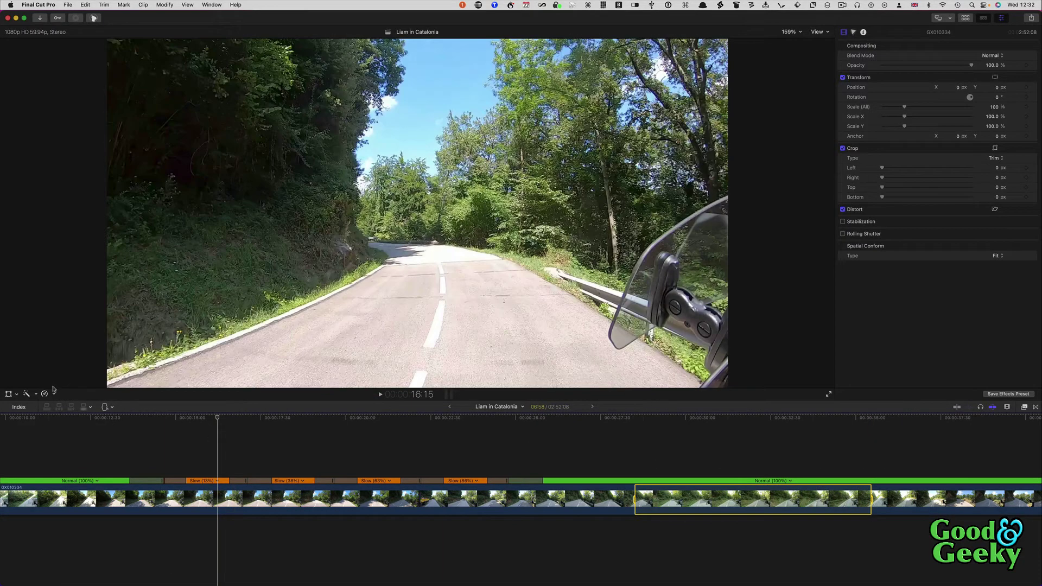
left_click(54, 395)
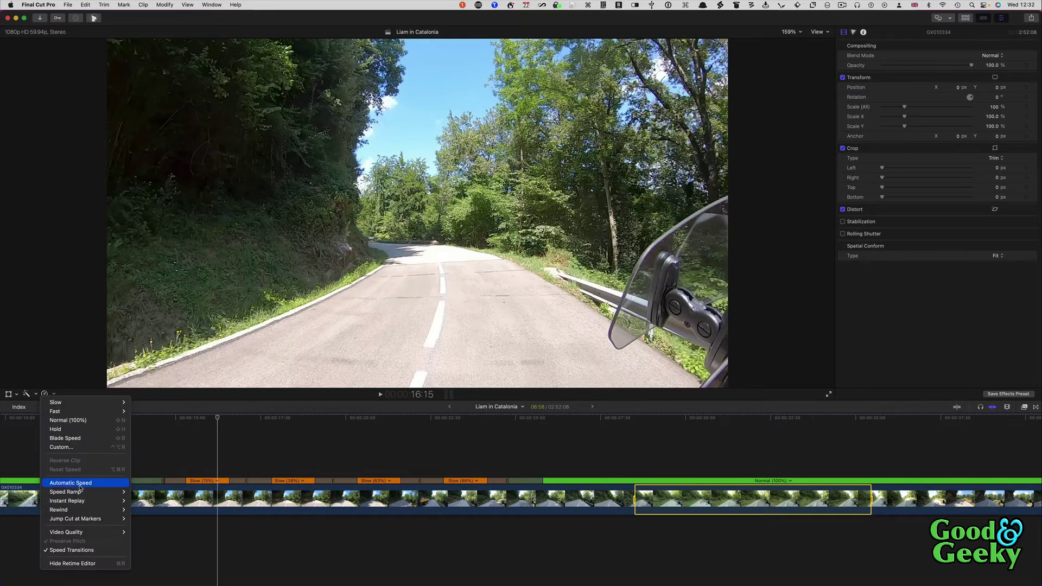
mouse_move(85, 497)
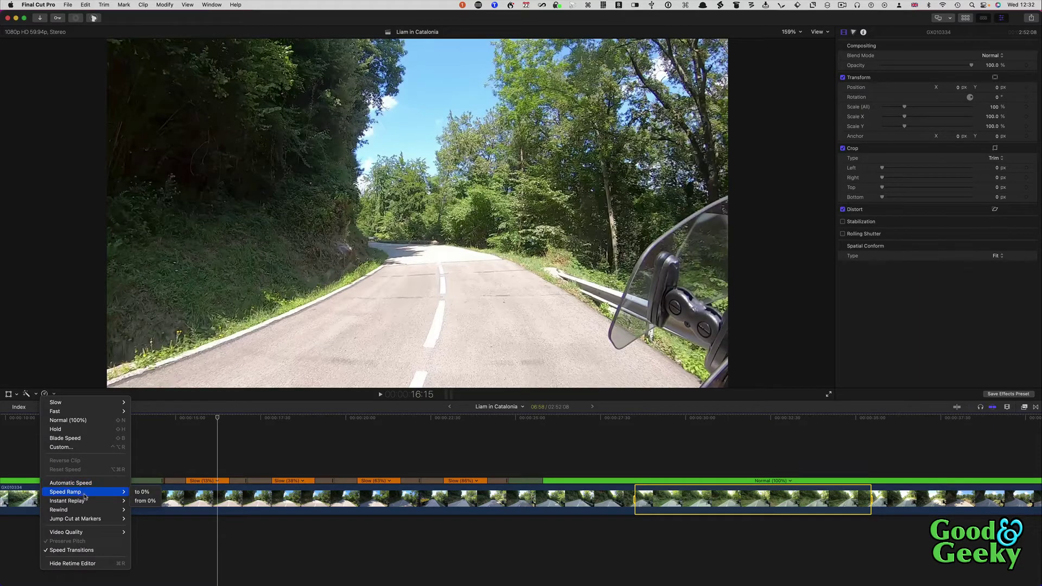
left_click(144, 492)
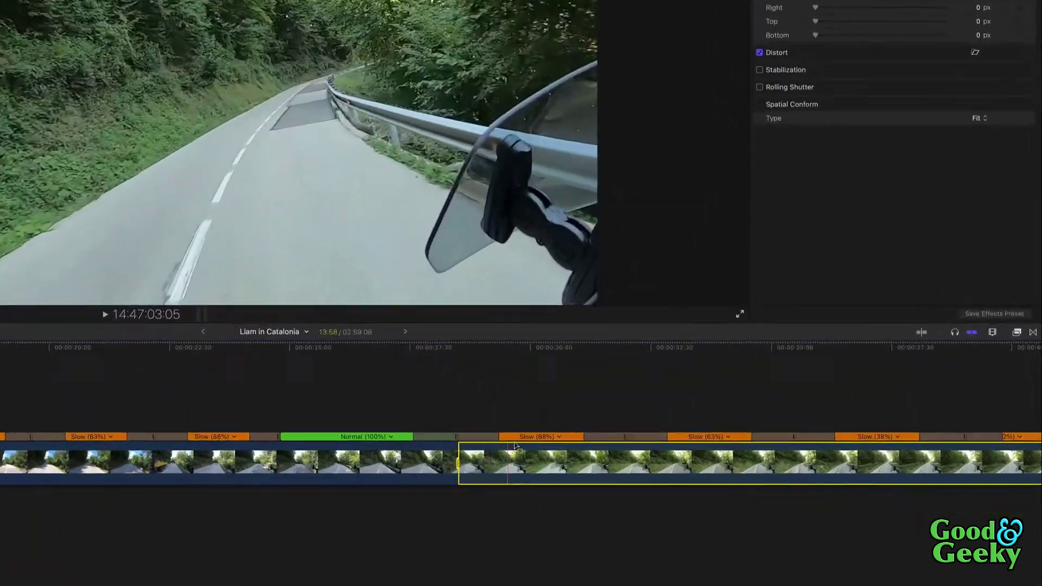
scroll(515, 445, "right", 10)
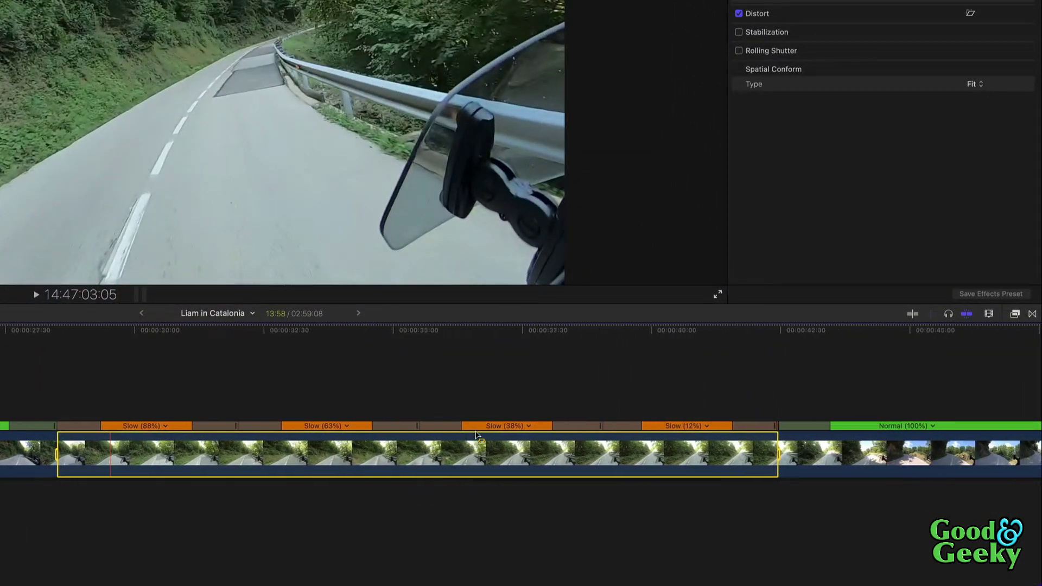
- Range-select an 11:35 section of the clip starting at 43:52 and create an Instant Replay at 50% from it
scroll(475, 434, "right", 5)
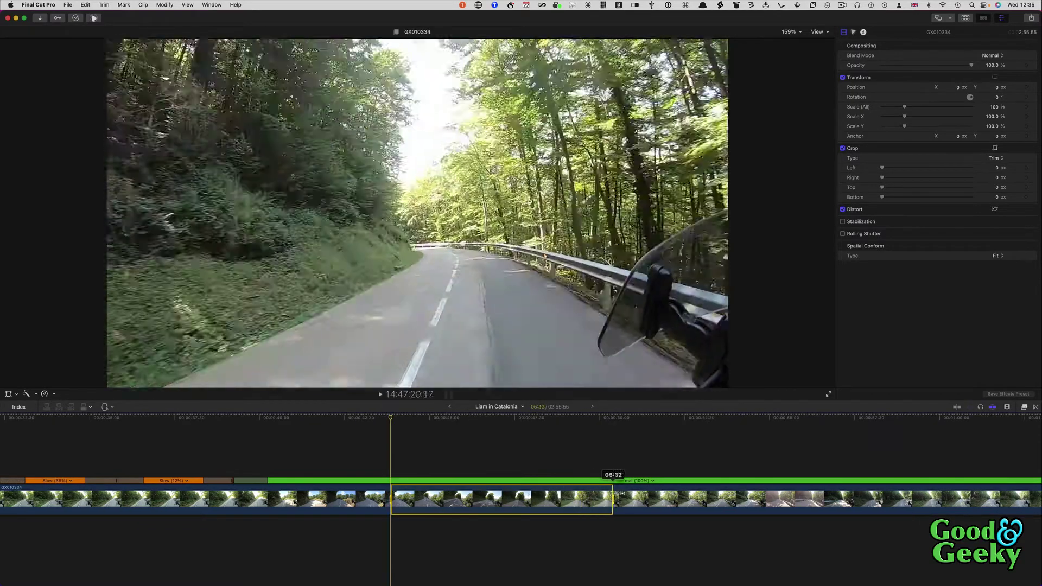
left_click_drag(609, 485, 784, 491)
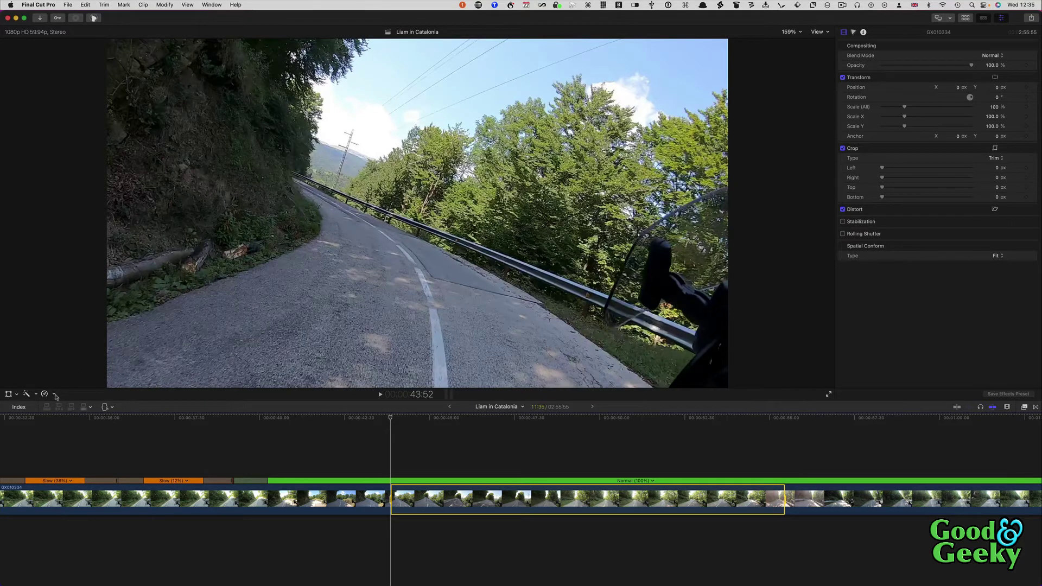
left_click(54, 395)
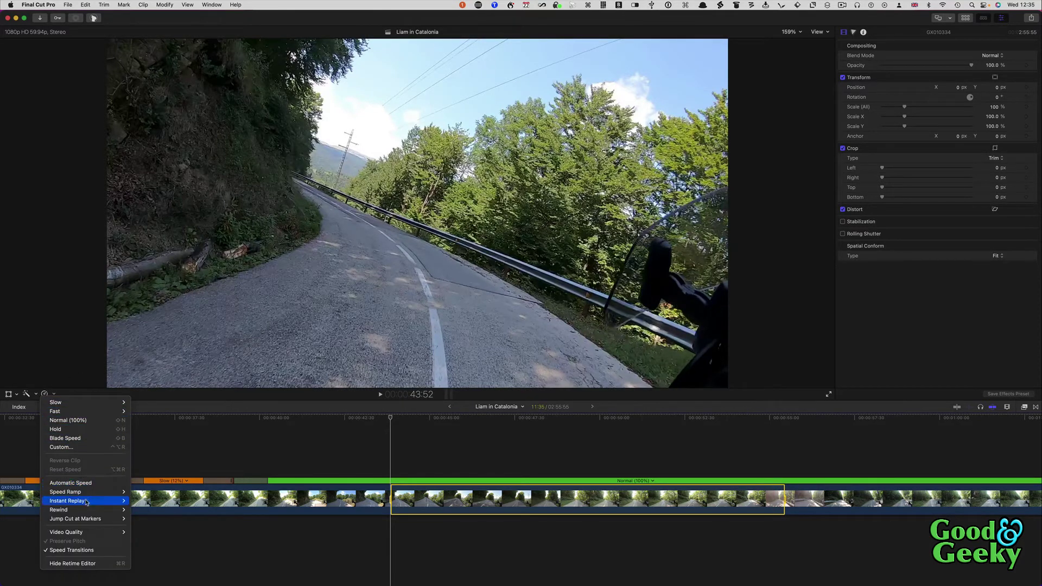
mouse_move(95, 500)
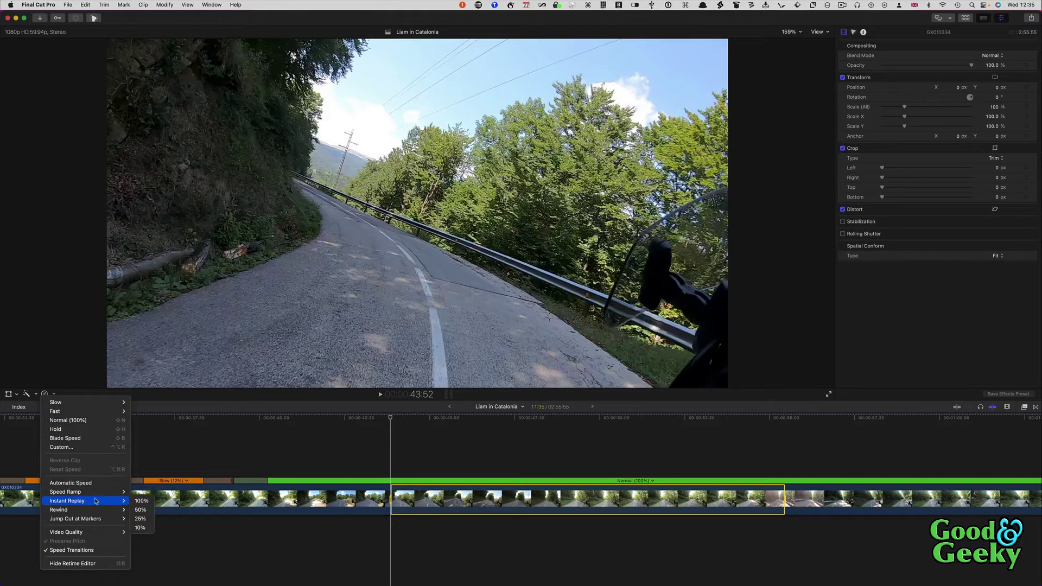
left_click(141, 510)
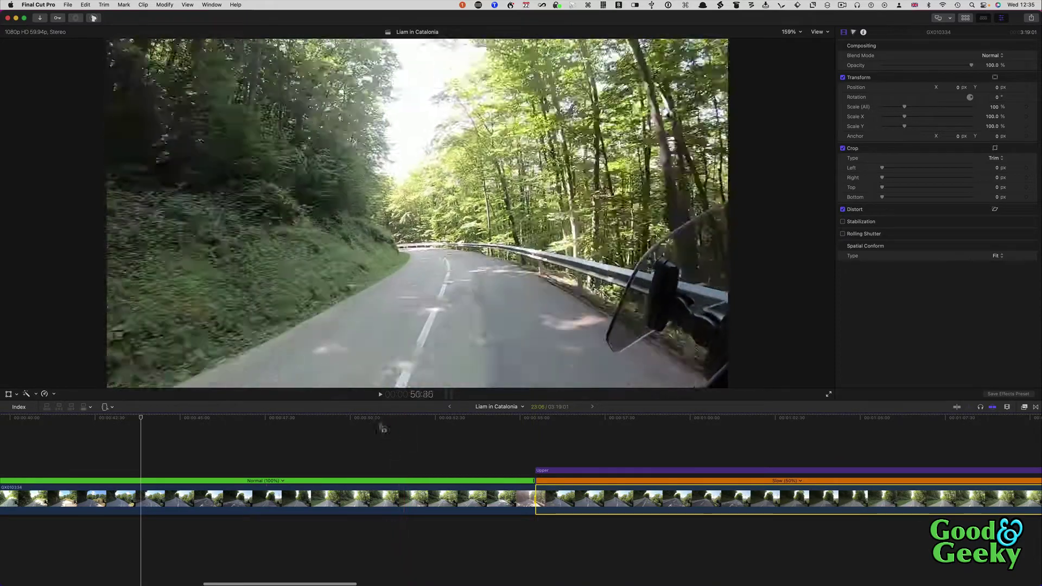
- Play the timeline from shortly before the instant replay into the slowed section to review the replay and its title
left_click(351, 422)
key("space")
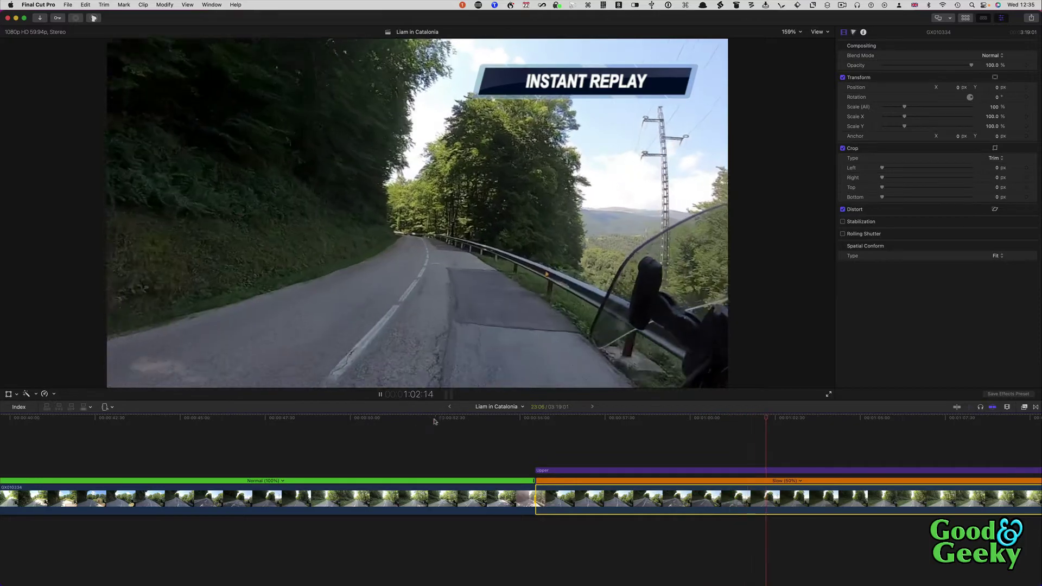
scroll(566, 448, "right", 5)
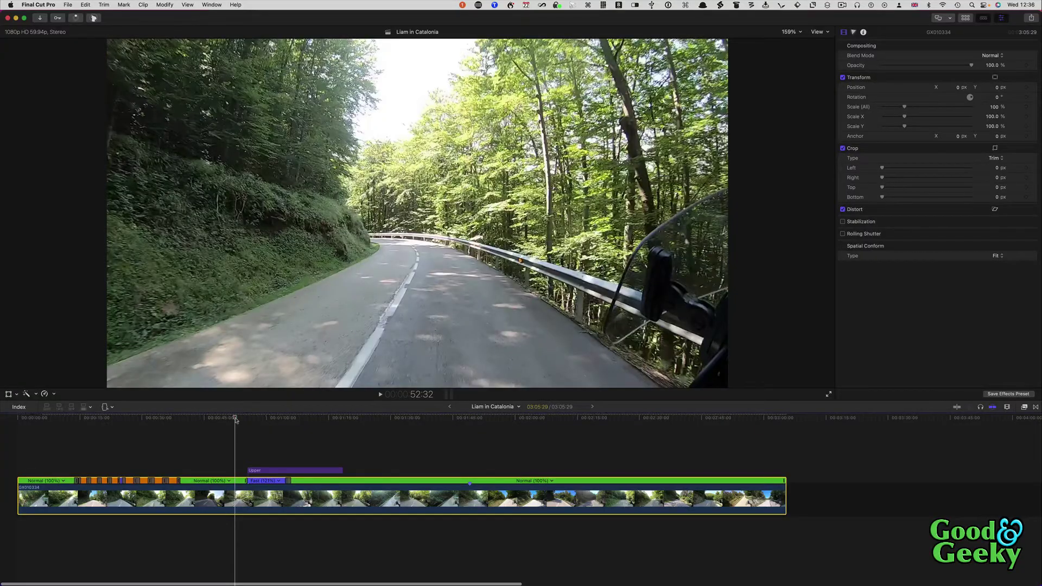
- Play into the instant replay and shorten its title so it ends about where the fast replay section ends
key("space")
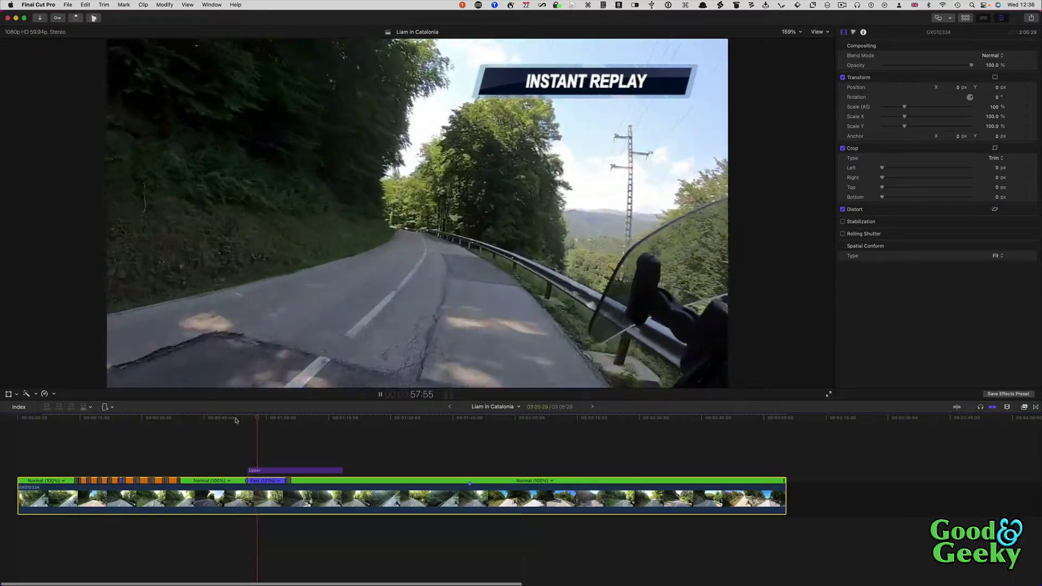
key("space")
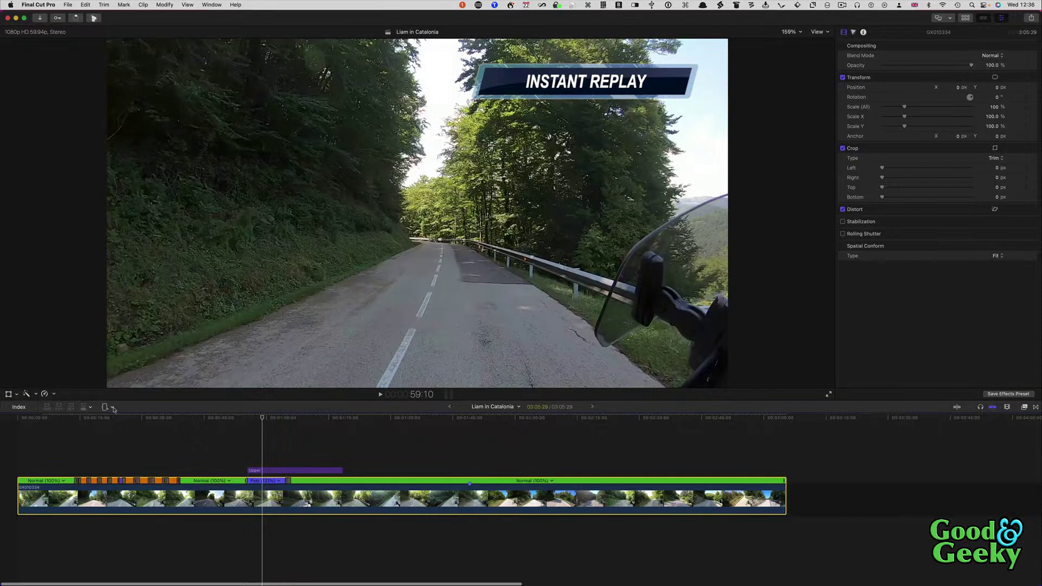
left_click(112, 407)
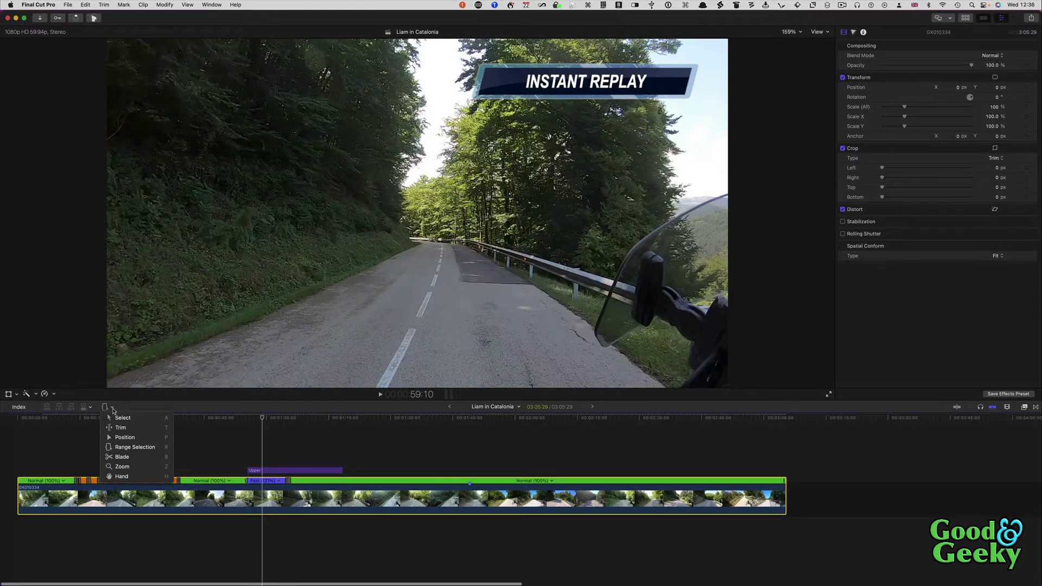
left_click(116, 418)
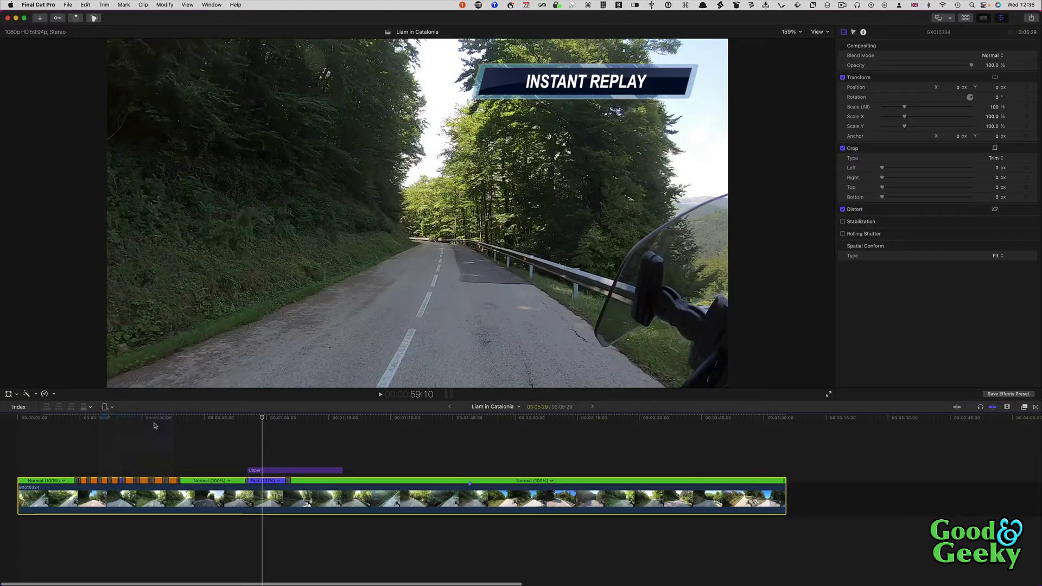
left_click(290, 471)
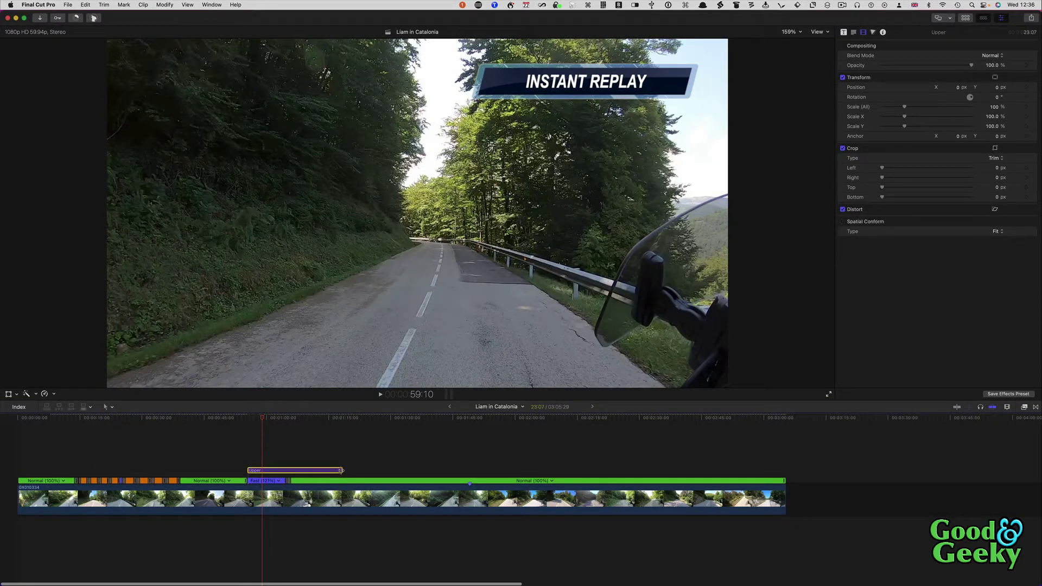
left_click_drag(341, 470, 287, 475)
left_click_drag(287, 476, 287, 476)
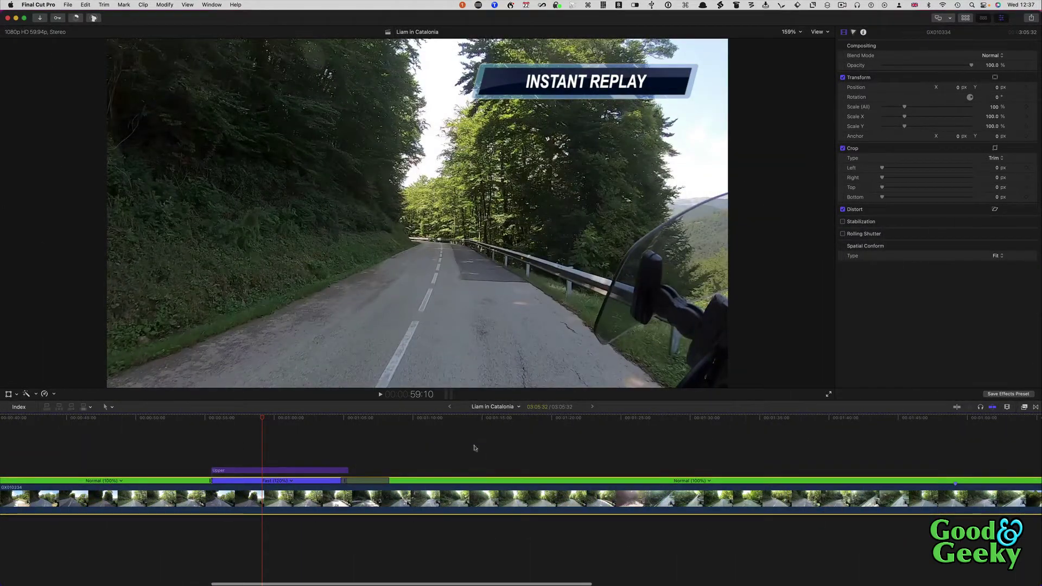
- Add a Hold to the clip at 1:14:27, in the normal-speed footage after the instant replay
left_click(473, 447)
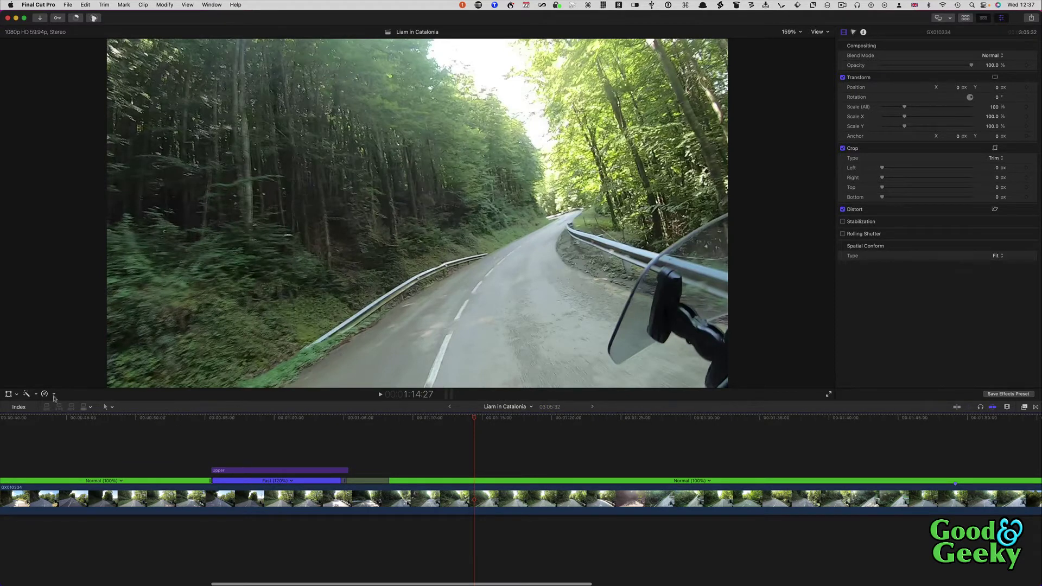
left_click(54, 395)
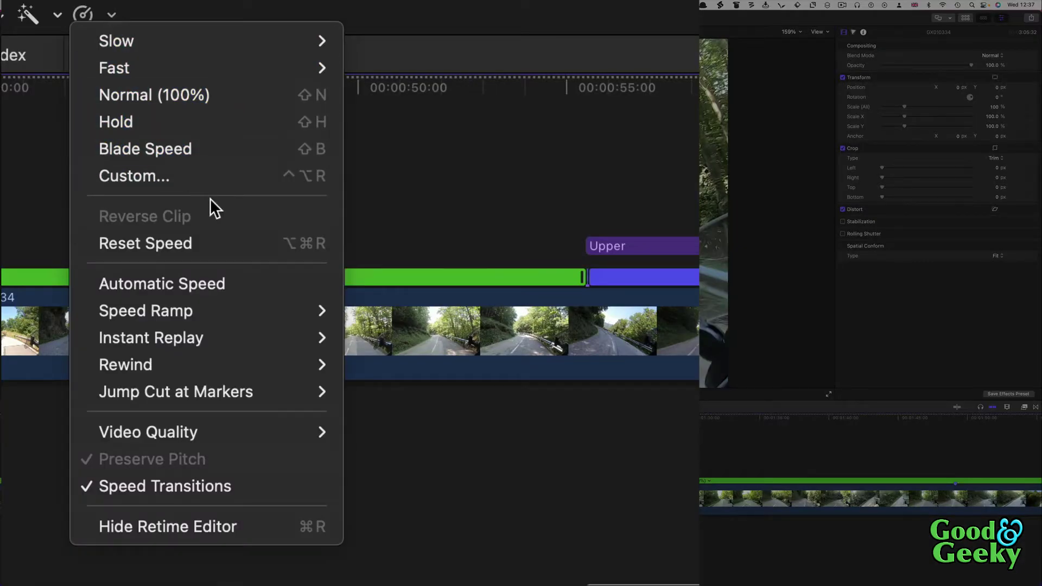
left_click(84, 433)
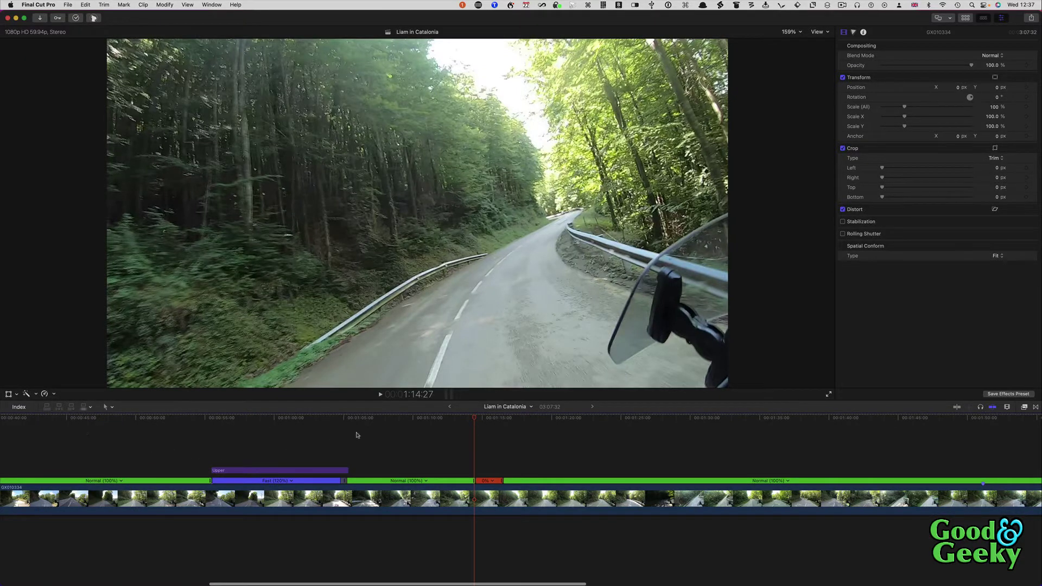
- Play across the hold from 1:12:36 to review it and add a Smooth End Transition to the hold section
left_click(450, 420)
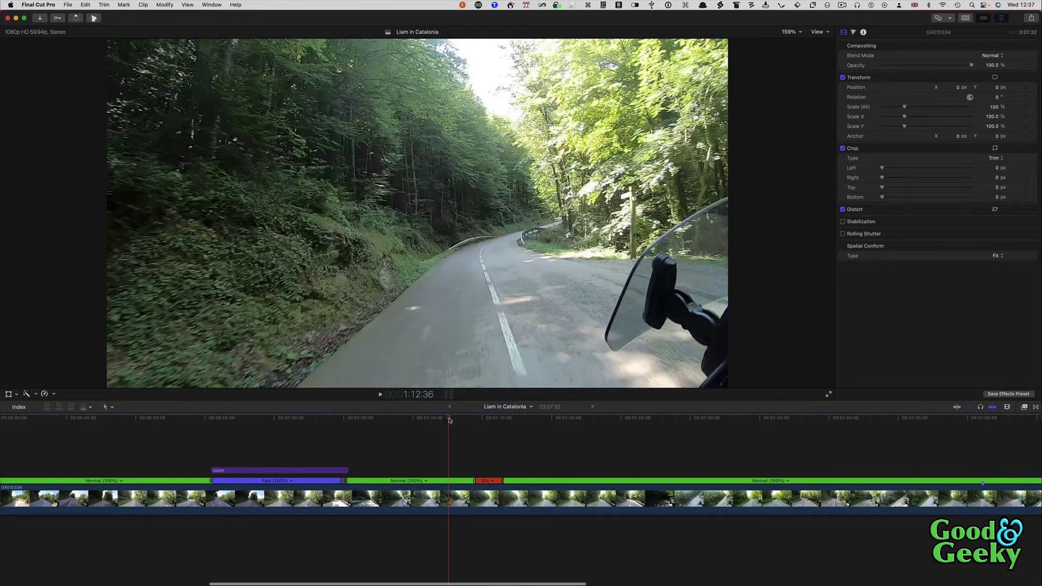
key("space")
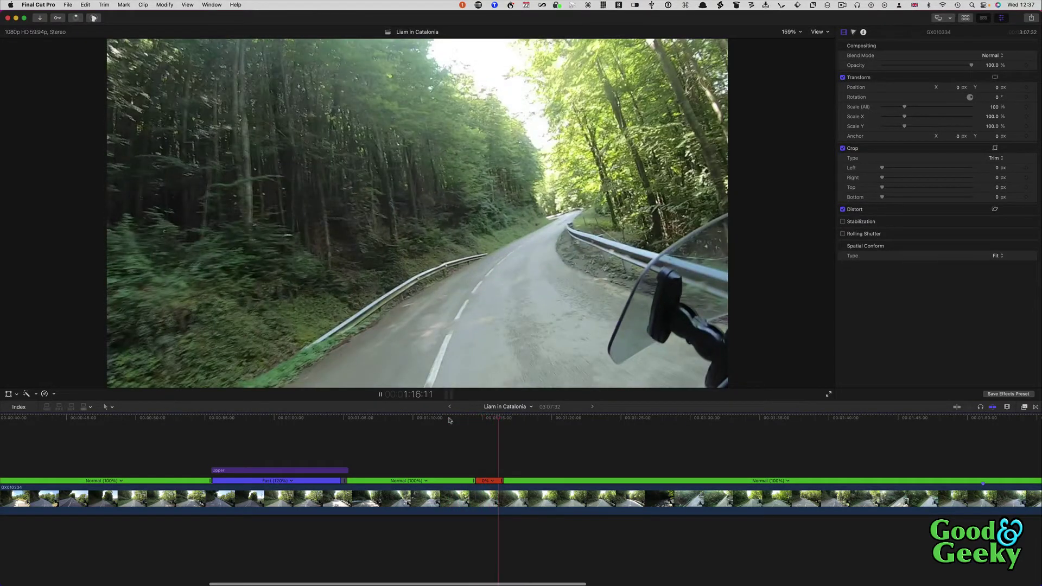
key("space")
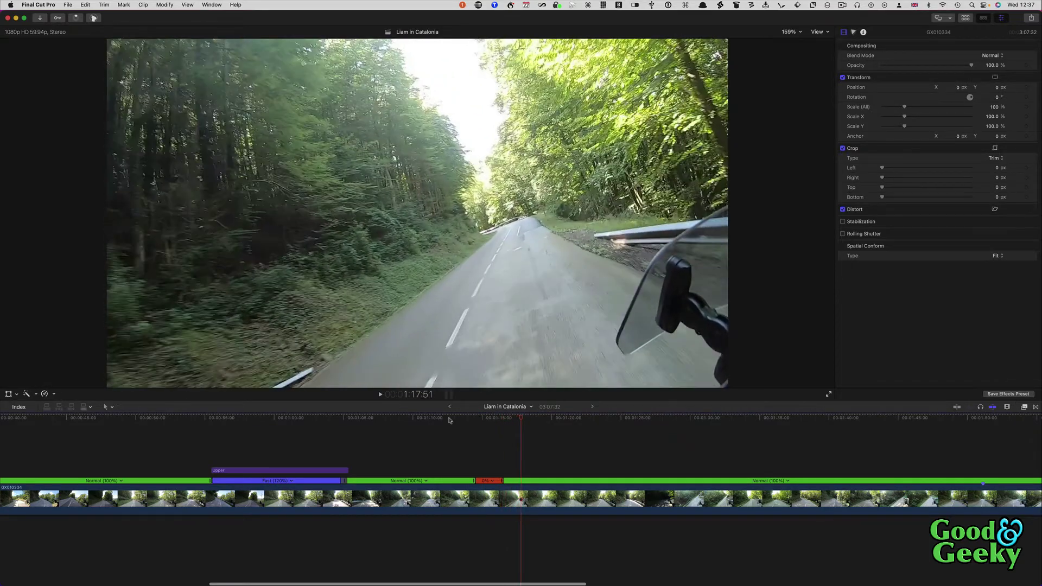
left_click(493, 480)
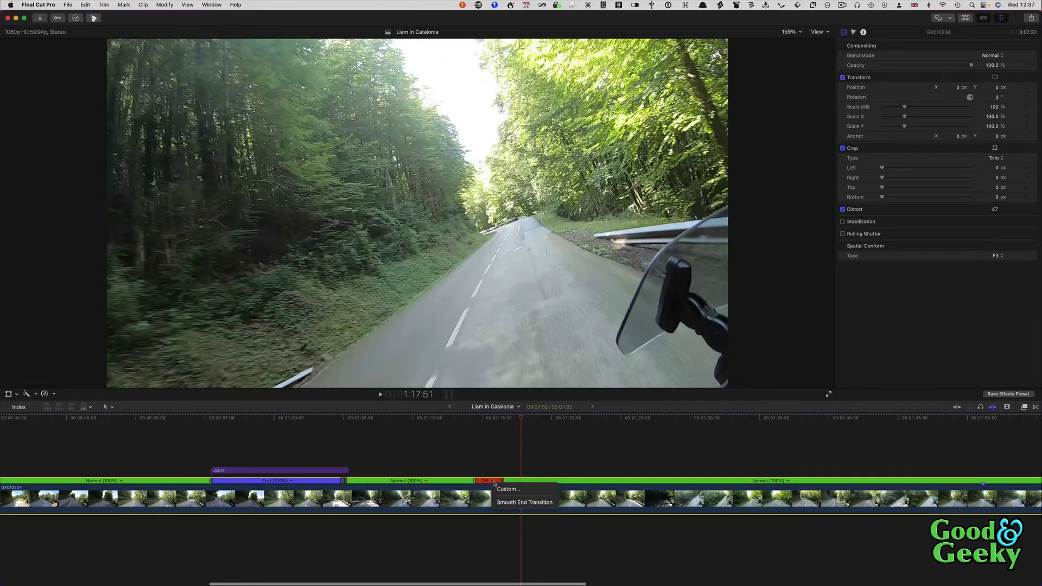
left_click(519, 503)
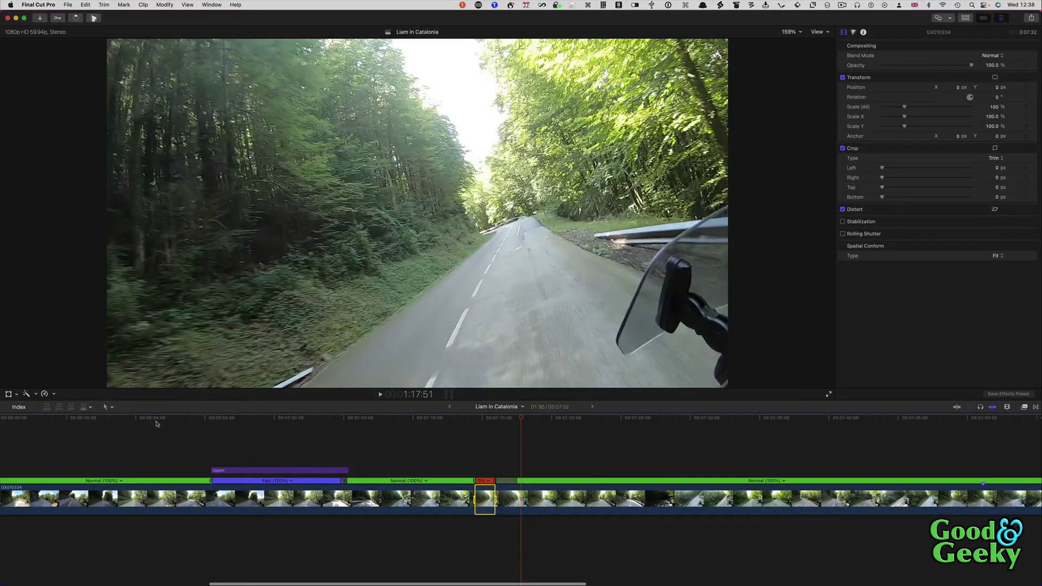
- Range-select a 06:33 section of the clip starting at 1:20:18, apply a 2x Rewind to it and play through the result
left_click(555, 421)
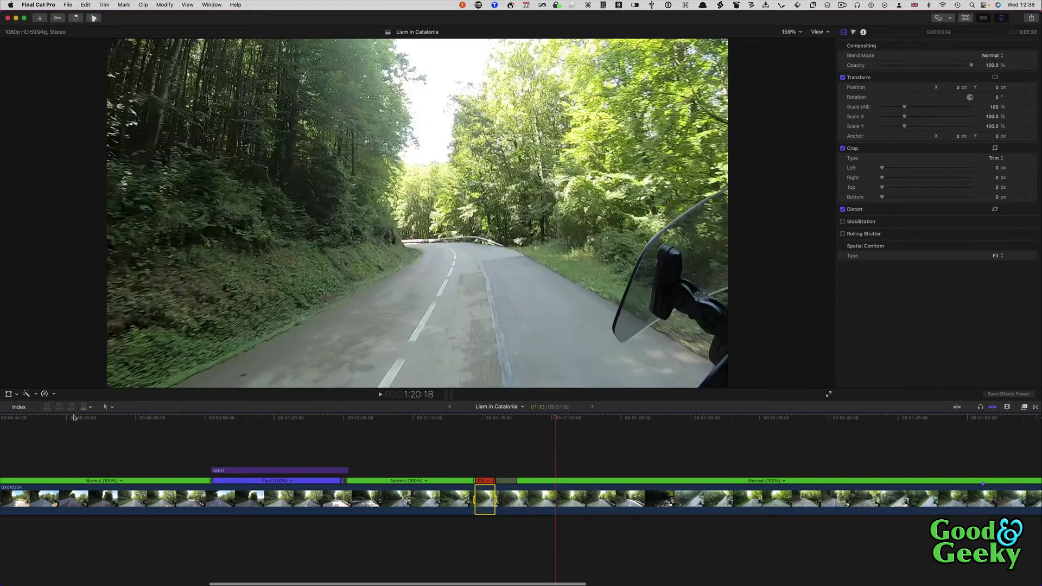
key("r")
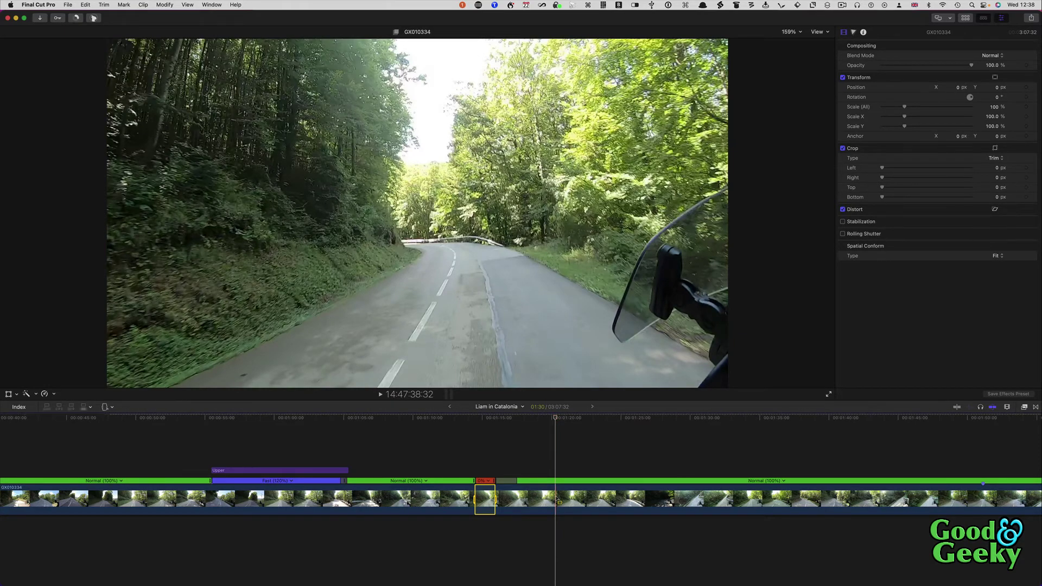
left_click_drag(557, 498, 646, 500)
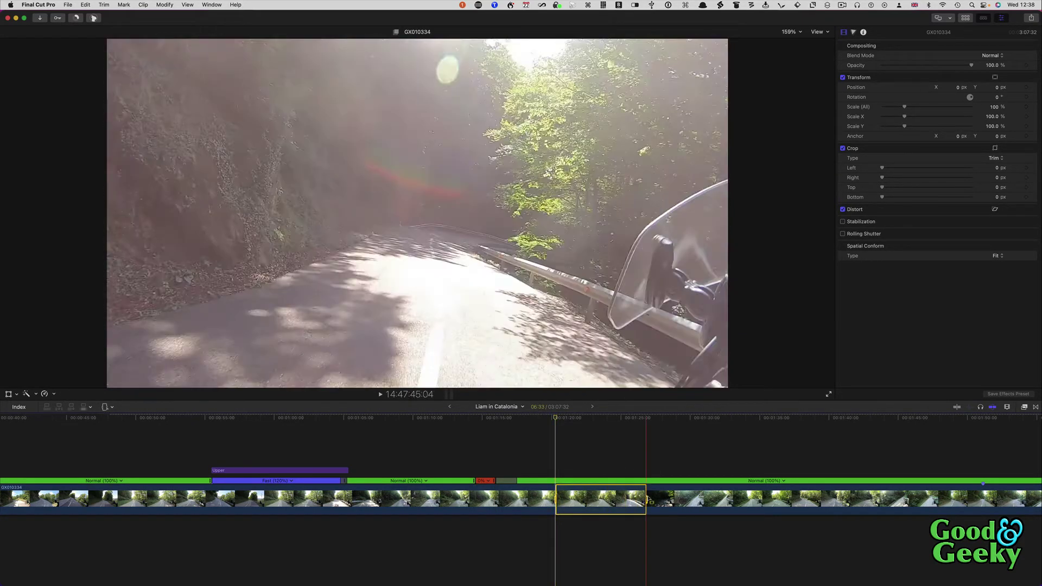
left_click(53, 394)
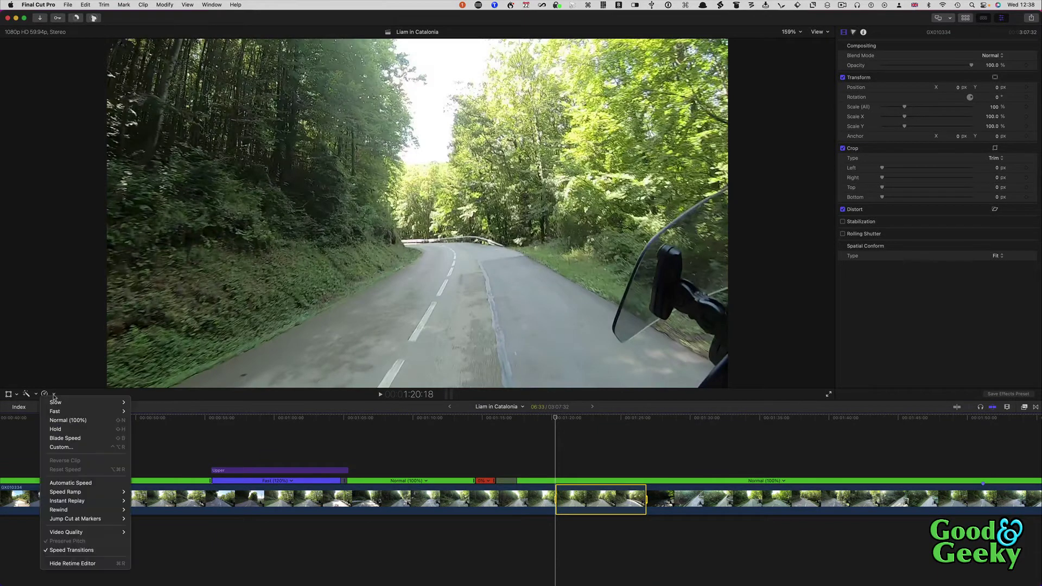
mouse_move(109, 508)
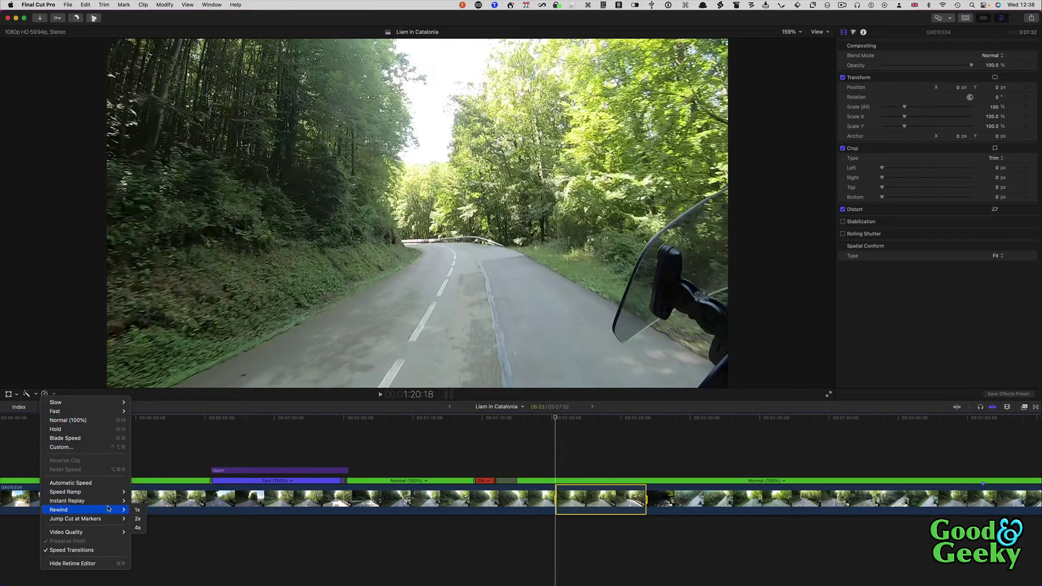
left_click(138, 519)
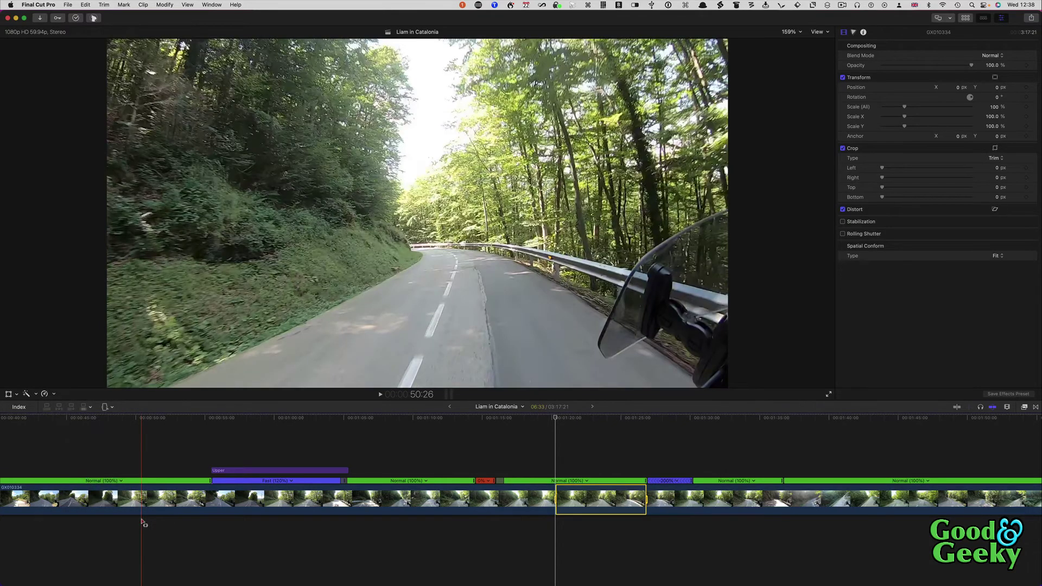
scroll(322, 553, "right", 5)
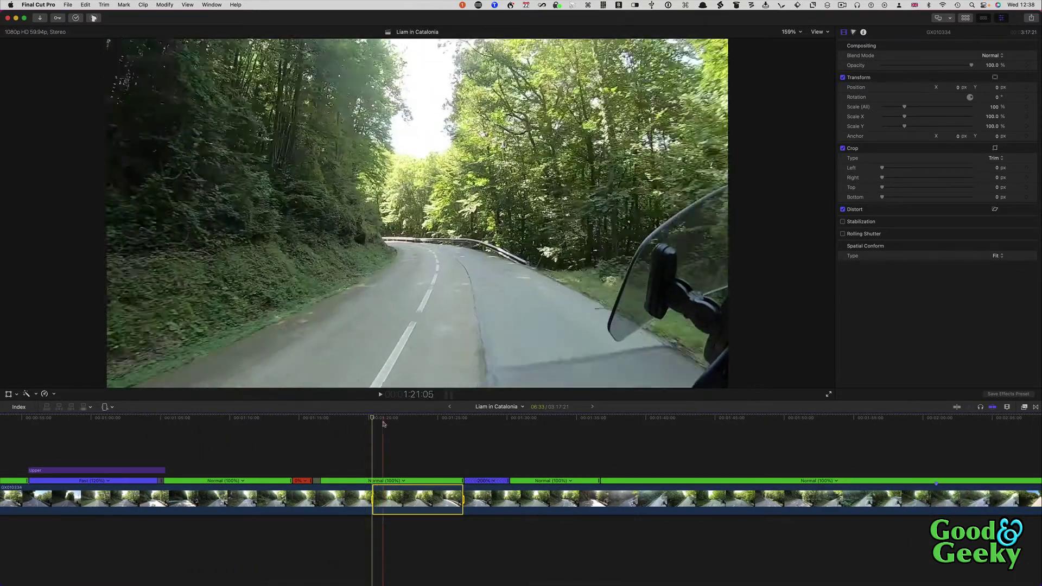
key("space")
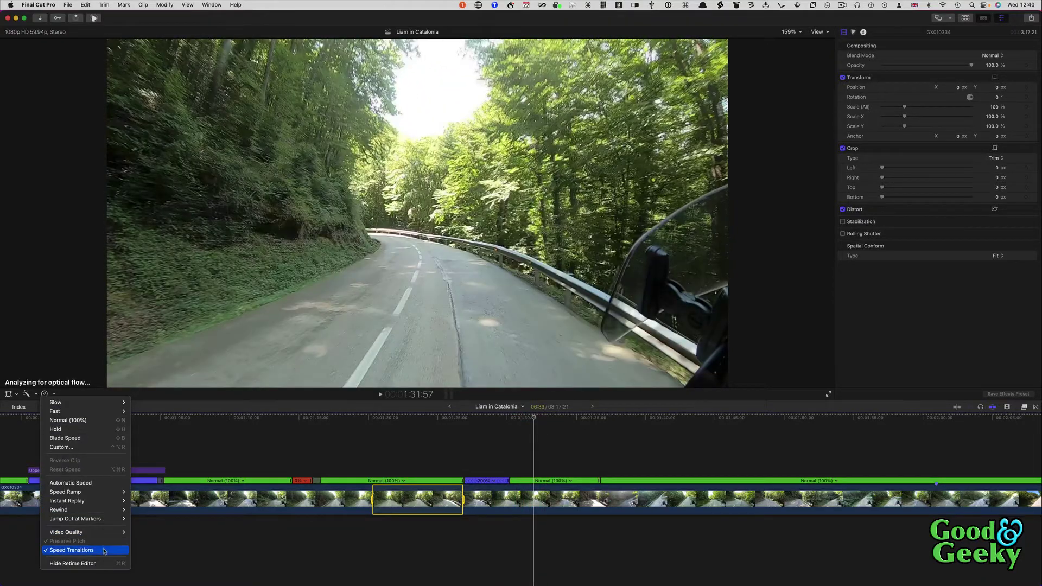
- Apply Normal (100%) speed to the selected range and to the whole clip
left_click(101, 424)
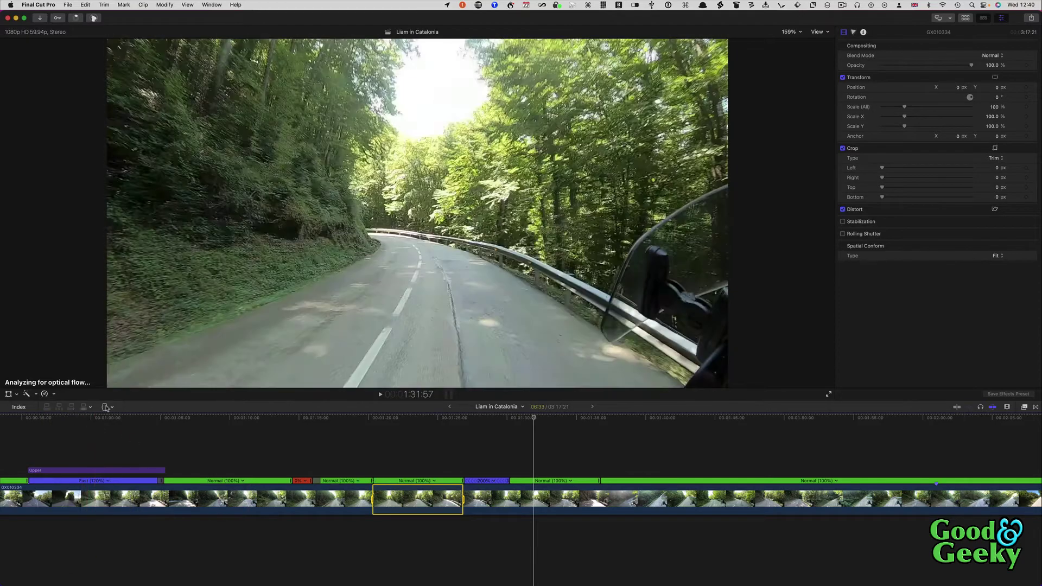
left_click(112, 408)
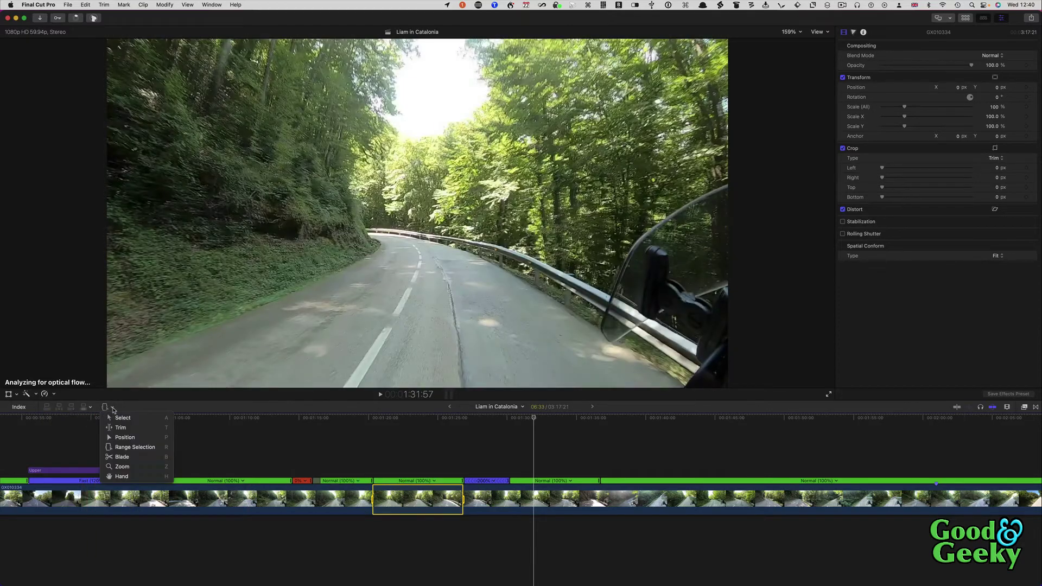
left_click(125, 421)
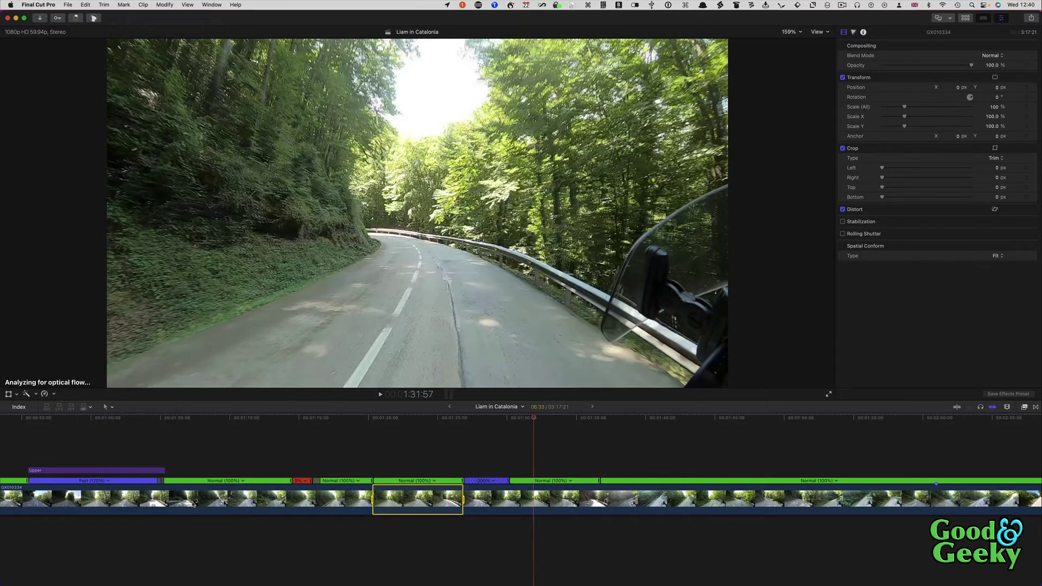
left_click(223, 499)
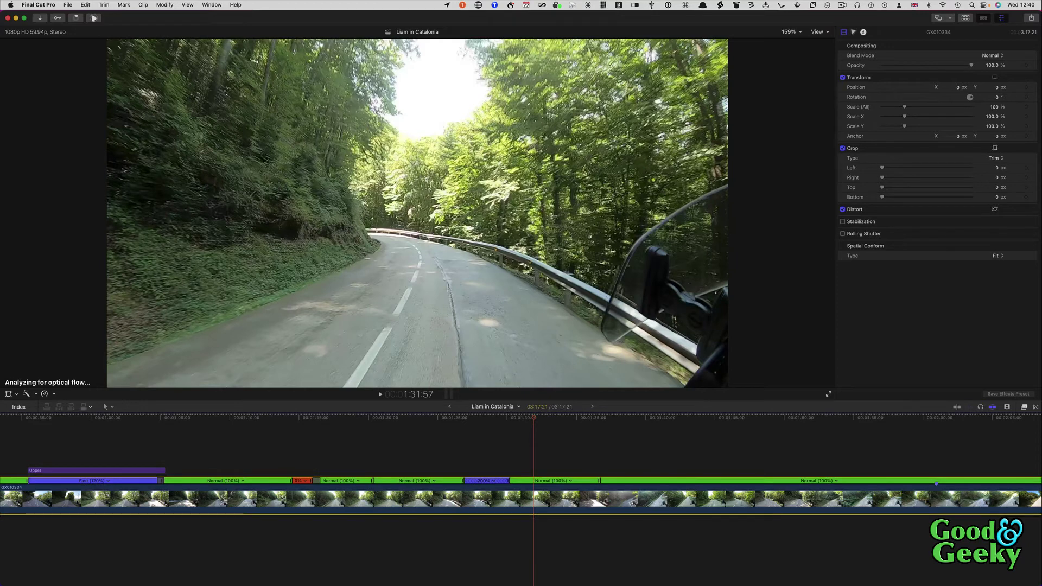
left_click(54, 395)
left_click(71, 421)
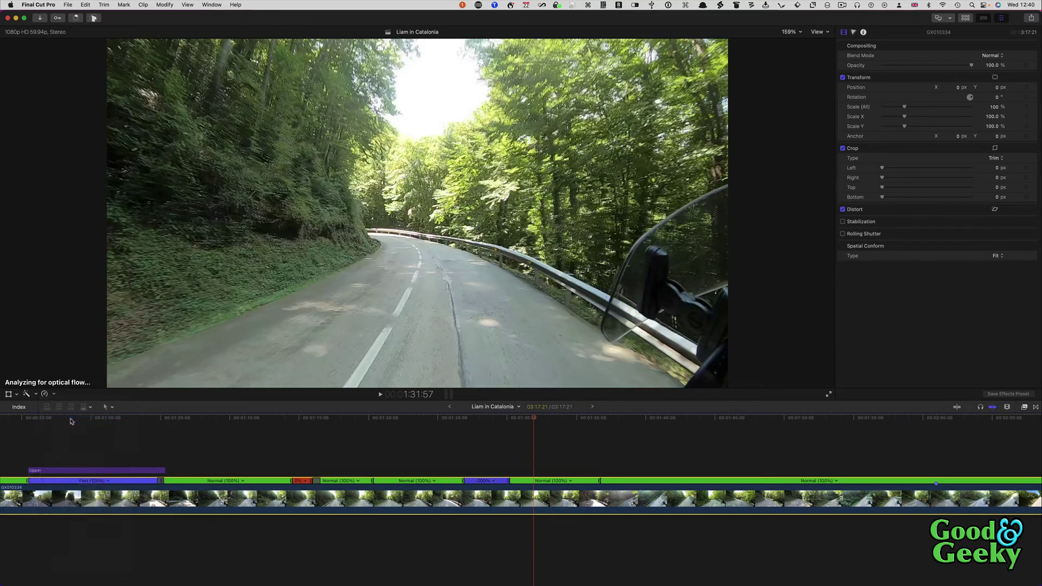